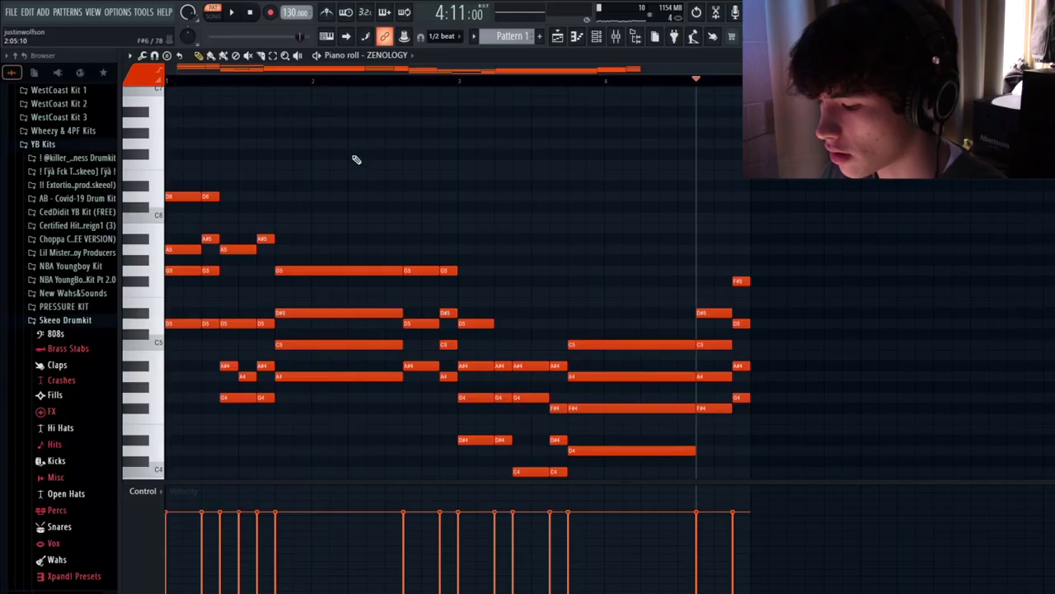
# - Randomize the velocities of the ZENOLOGY chord notes and lower the level of the whole progression slightly
pyautogui.hotkey('alt', 'r')
pyautogui.moveTo(544, 361); pyautogui.dragTo(542, 366)
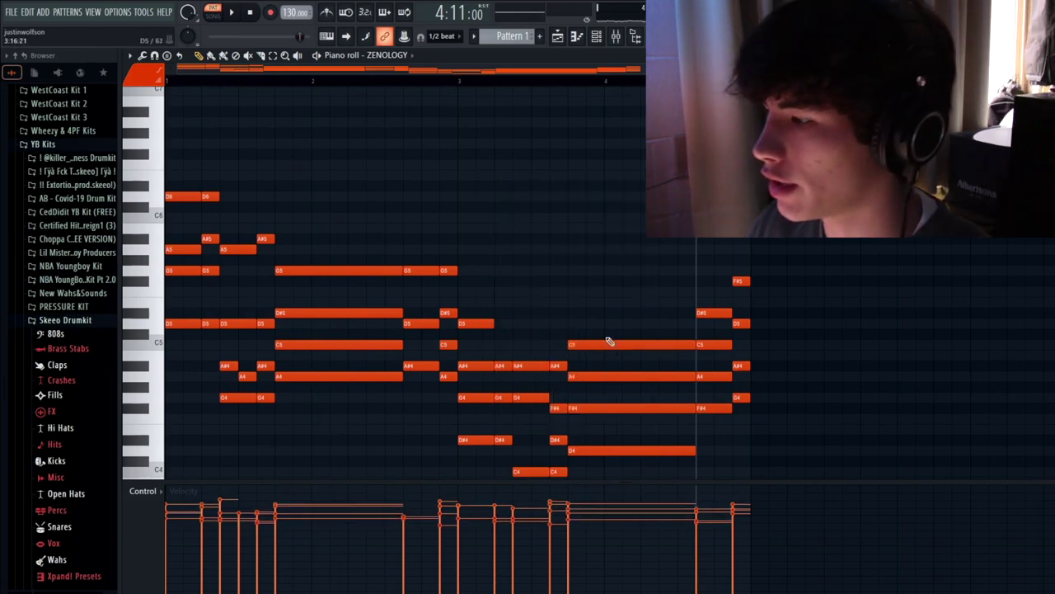
pyautogui.scroll(-2, 608, 342)
pyautogui.moveTo(867, 476); pyautogui.dragTo(168, 115)
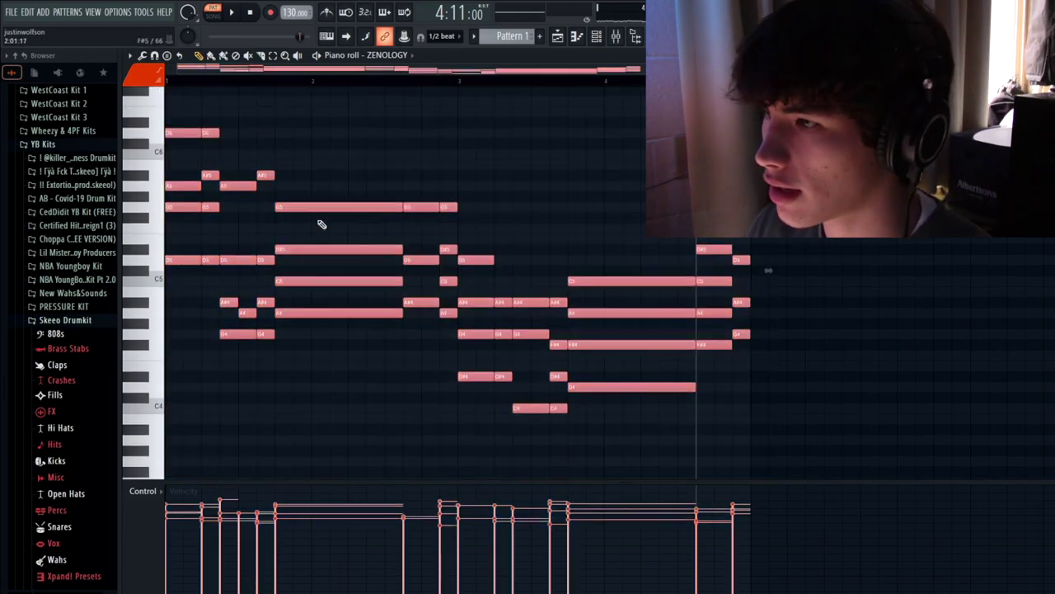
pyautogui.doubleClick(472, 263)
pyautogui.click(625, 335)
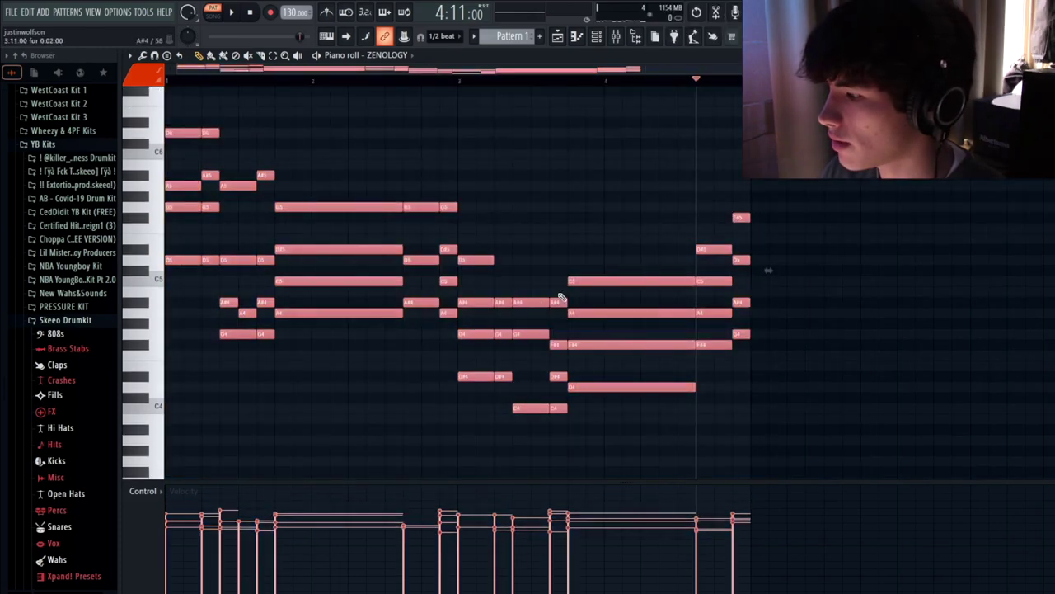
# - Strum the long held ZENOLOGY chords with the Strumizer, offsetting their start times and preserving the note ends
pyautogui.keyDown('ctrl'); pyautogui.click(327, 94); pyautogui.keyUp('ctrl')
pyautogui.press('space')
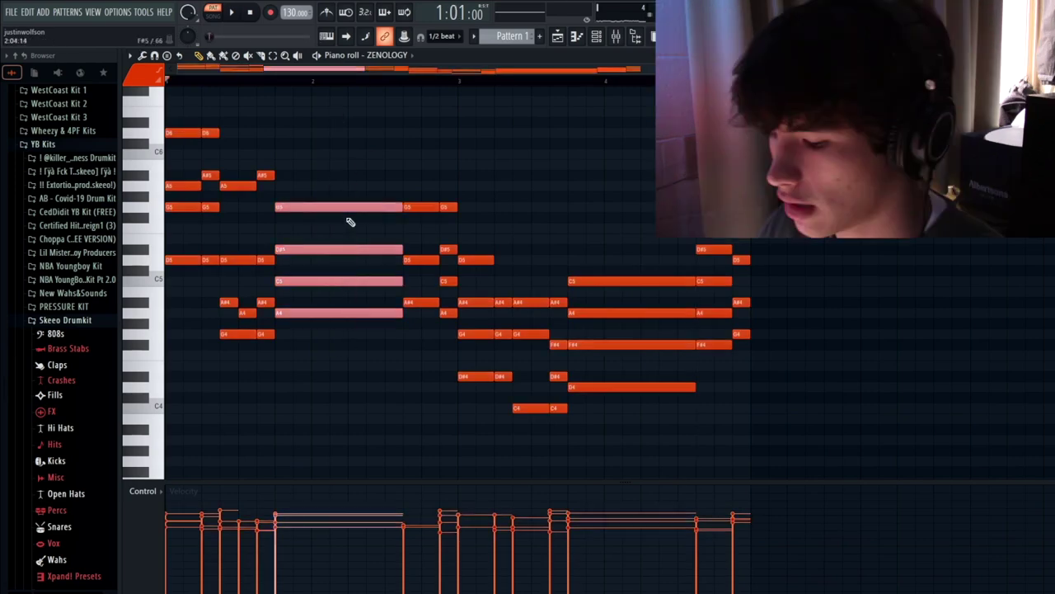
pyautogui.hotkey('alt', 's')
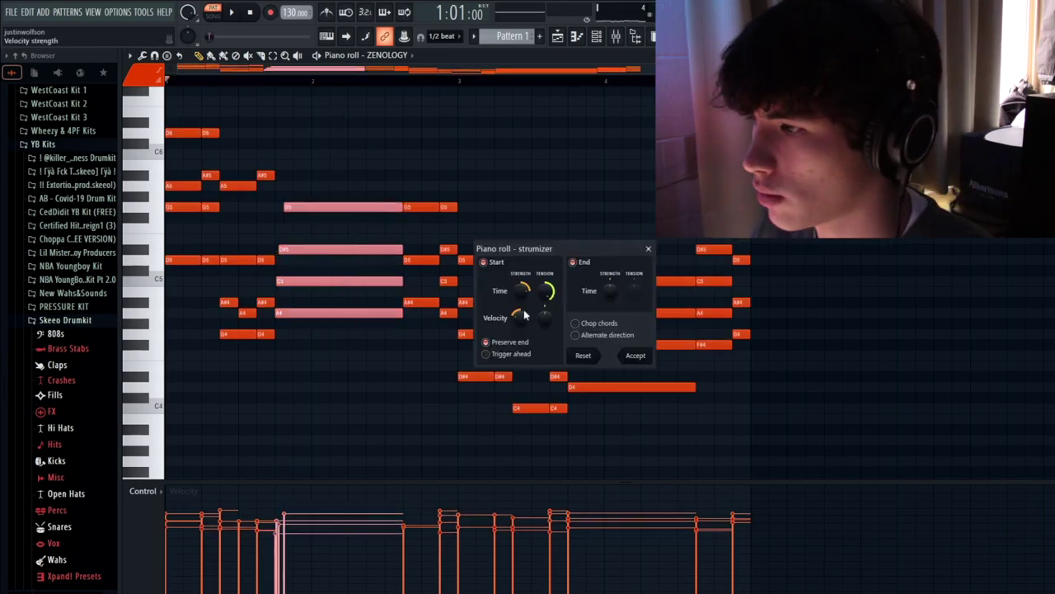
pyautogui.press('space')
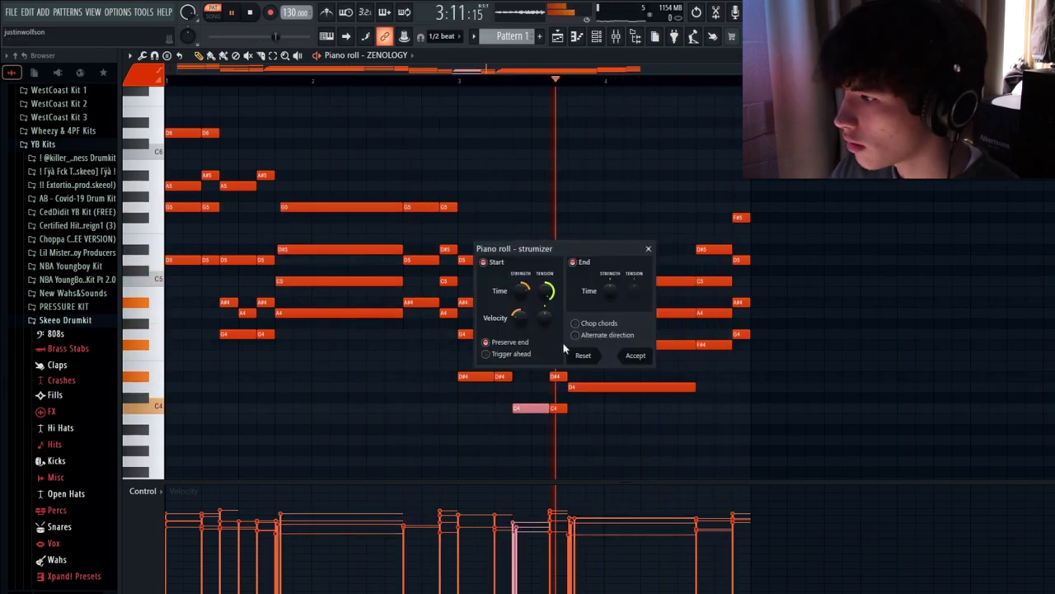
pyautogui.click(634, 354)
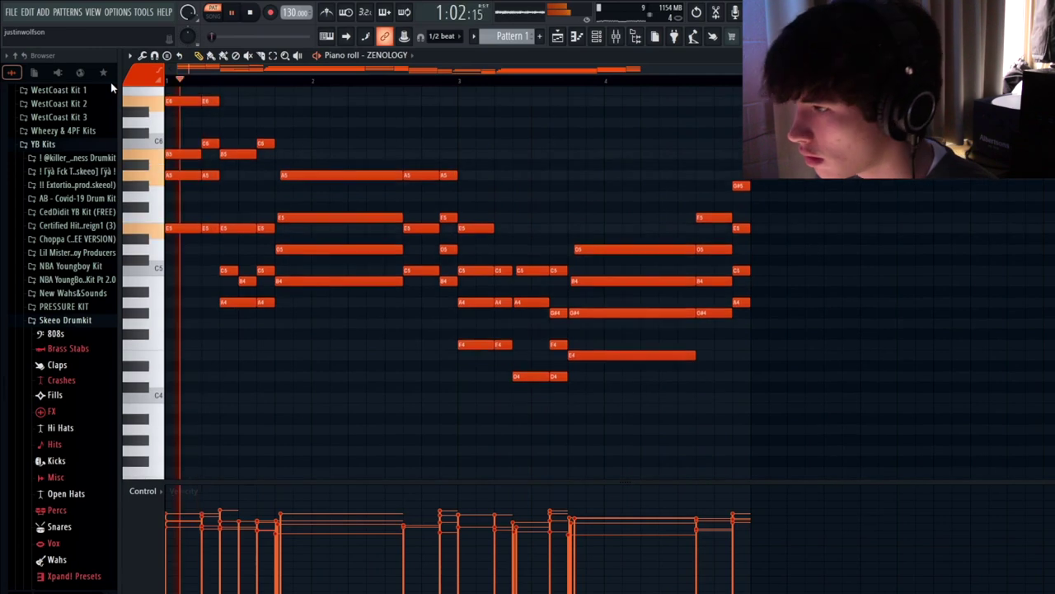
# - Play back the ZENOLOGY chord progression
pyautogui.scroll(3, 294, 188)
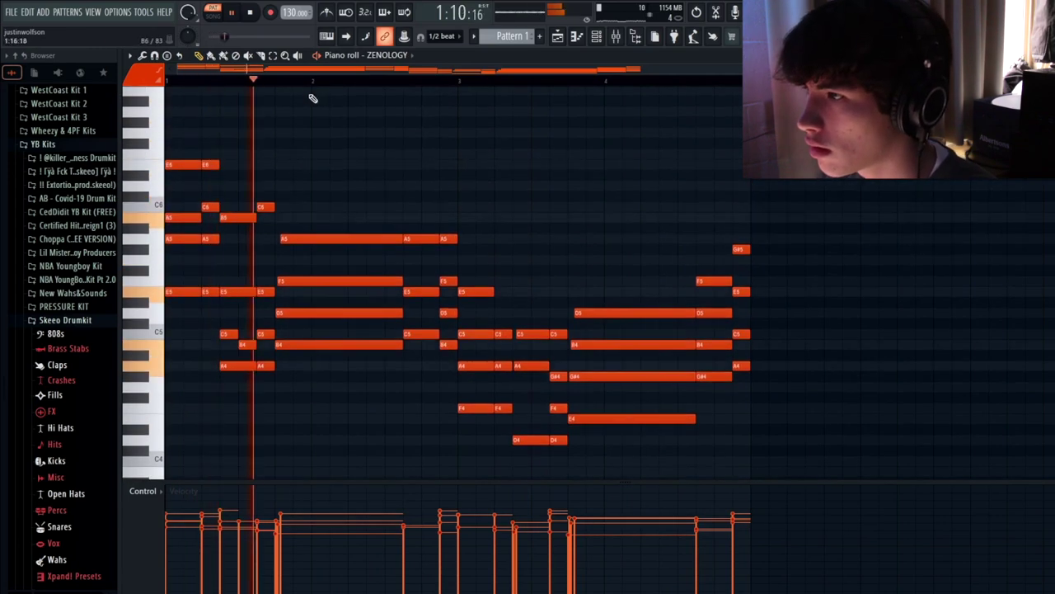
pyautogui.scroll(-2, 313, 173)
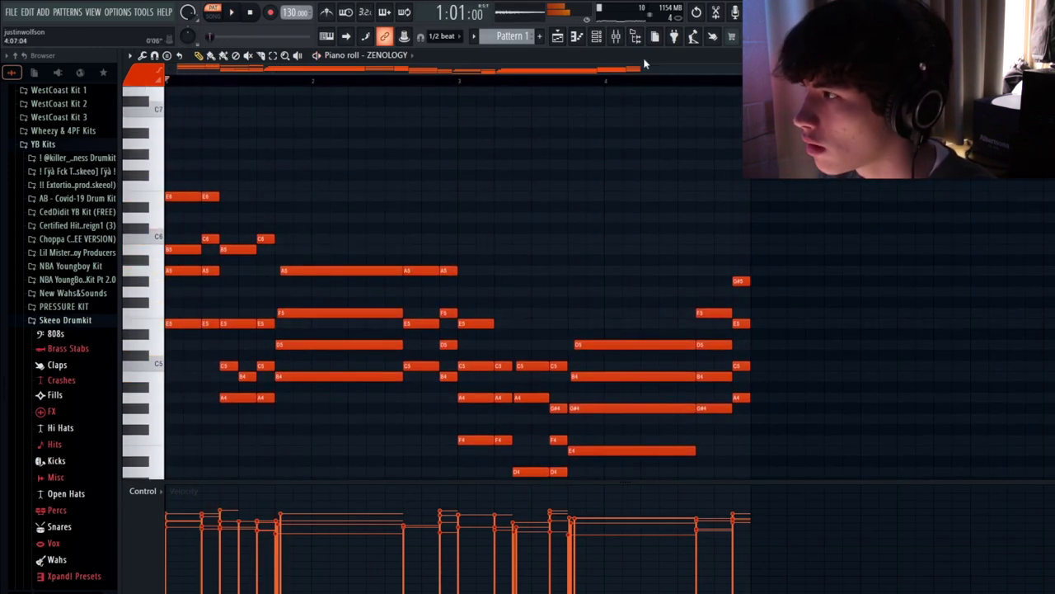
pyautogui.press('space')
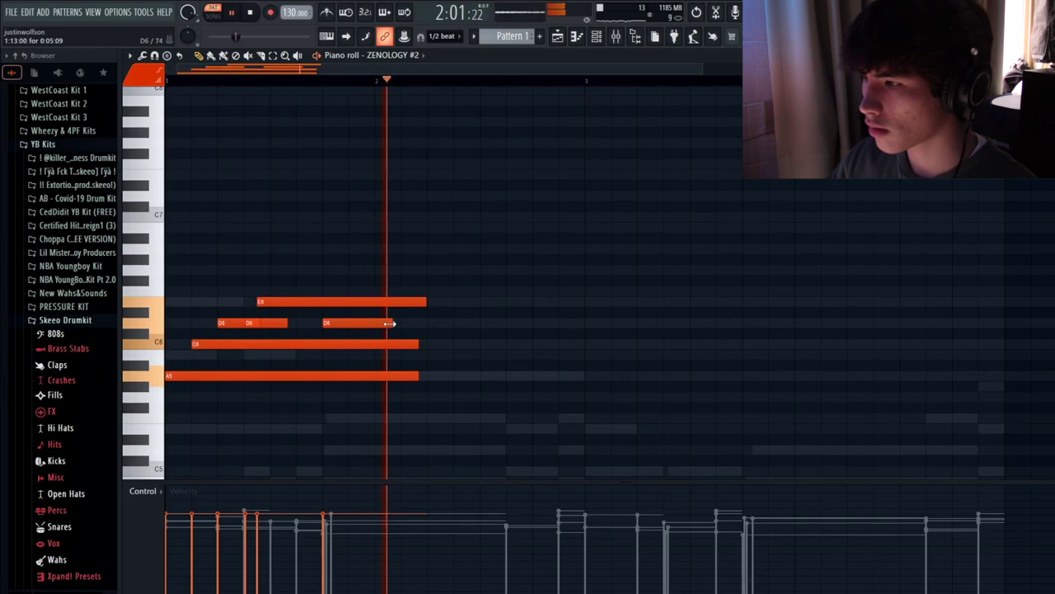
# - Shorten the sustained A5, C6 and E6 notes of the opening ZENOLOGY #2 phrase and trim the following D6
pyautogui.moveTo(402, 328); pyautogui.dragTo(394, 331)
pyautogui.moveTo(302, 388); pyautogui.dragTo(532, 292)
pyautogui.keyDown('ctrl'); pyautogui.click(455, 366); pyautogui.keyUp('ctrl')
pyautogui.moveTo(459, 371); pyautogui.dragTo(379, 370)
# - Copy the opening ZENOLOGY #2 phrase to the second beat of bar 2
pyautogui.moveTo(490, 401); pyautogui.dragTo(482, 261)
pyautogui.moveTo(591, 393); pyautogui.dragTo(486, 266)
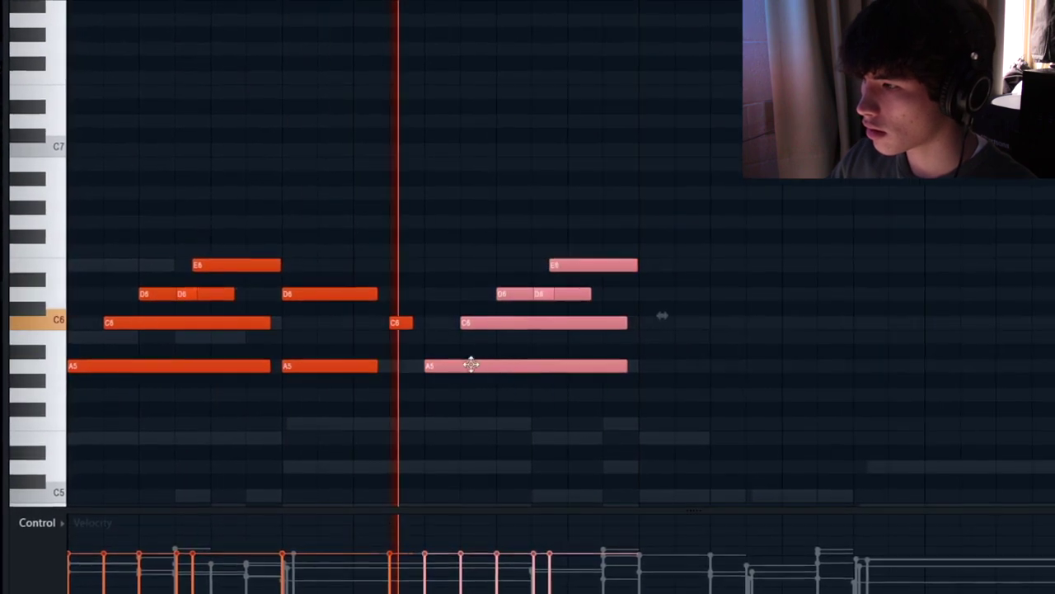
pyautogui.moveTo(471, 365)
pyautogui.mouseDown()
pyautogui.moveTo(434, 370)
pyautogui.moveTo(469, 361)
pyautogui.mouseUp()
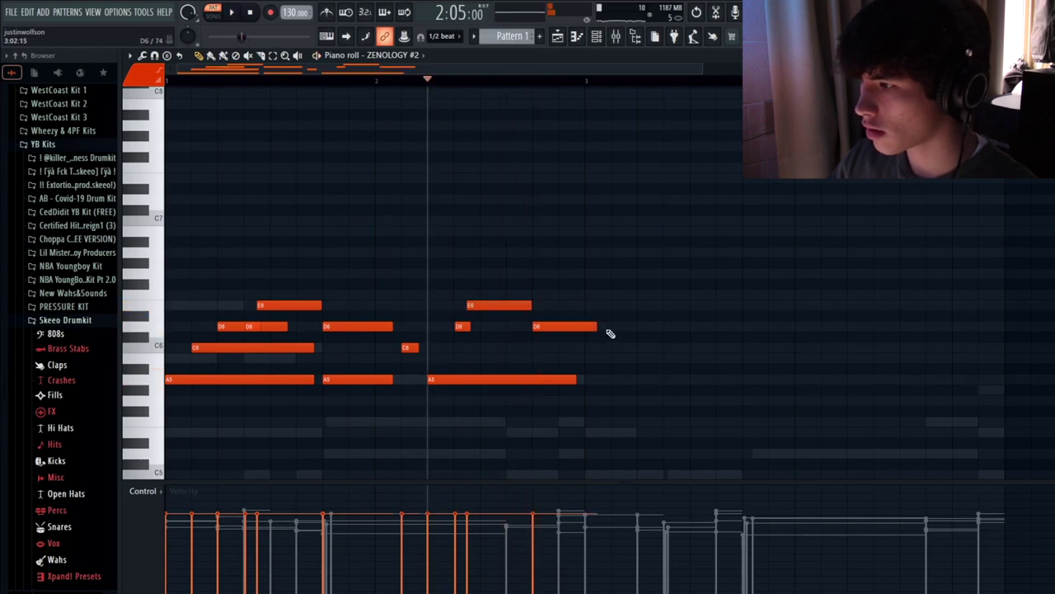
# - Duplicate the whole two-bar ZENOLOGY #2 melody into bars 3 and 4
pyautogui.hotkey('ctrl', 'a')
pyautogui.hotkey('ctrl', 'b')
pyautogui.hotkey('ctrl', 'd')
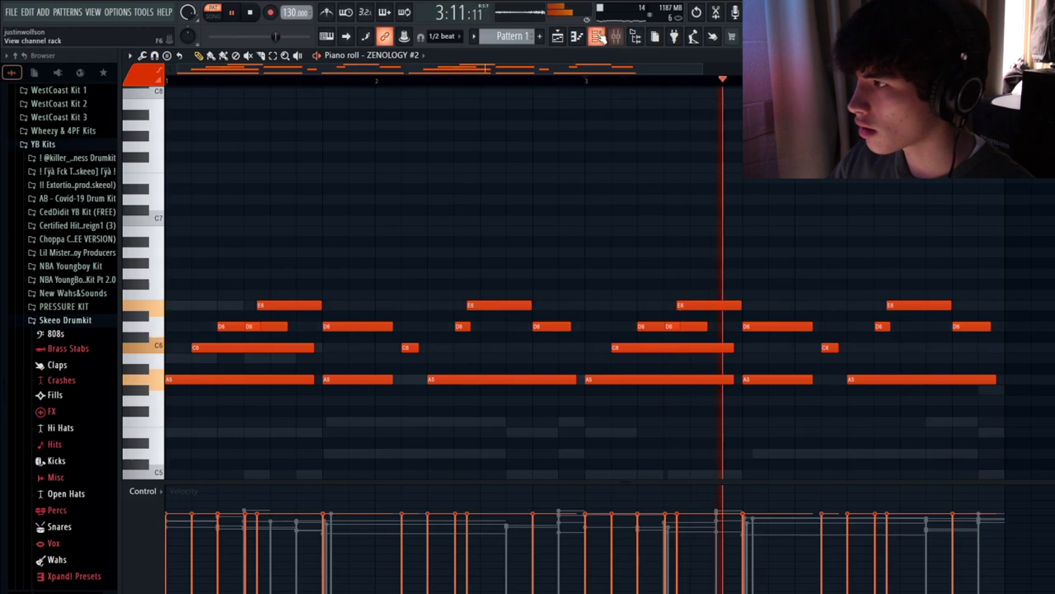
# - Add an Xpand!2_x64 channel and load the sk! Bass [4] preset from the Skeeo Drumkit onto it
pyautogui.click(597, 36)
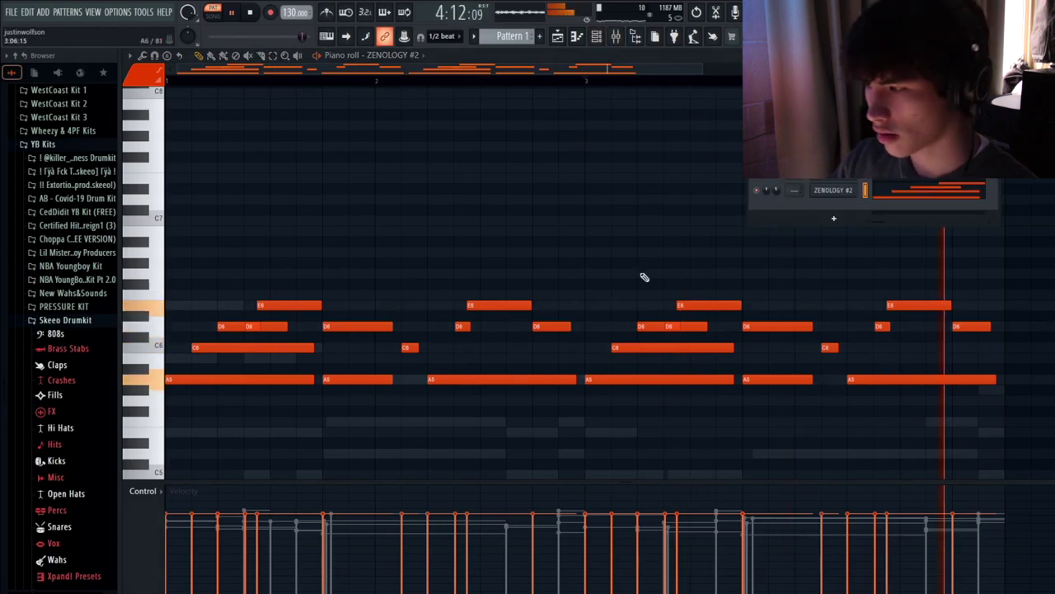
pyautogui.press('F6')
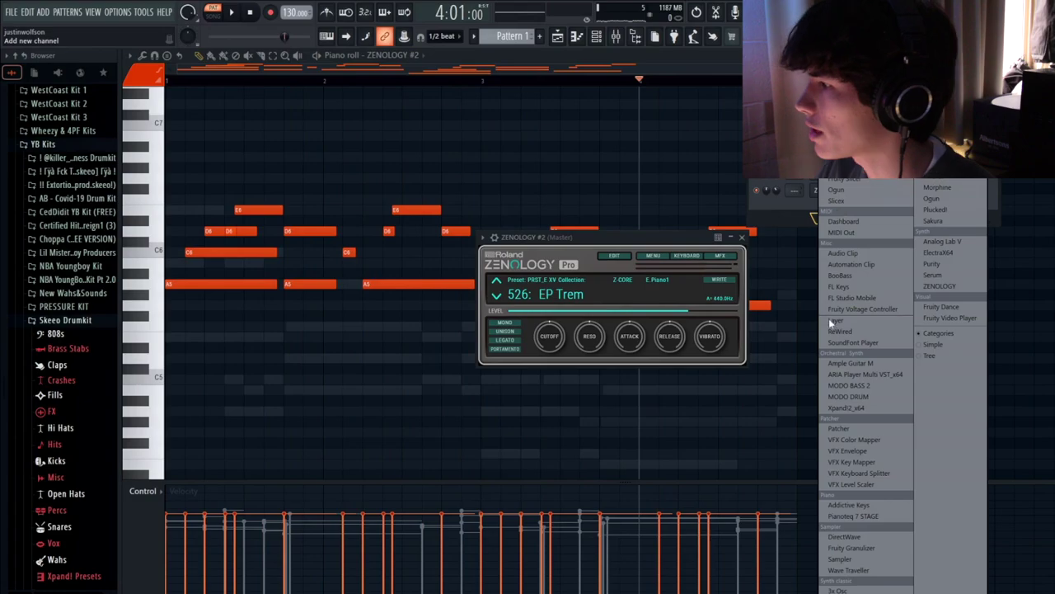
pyautogui.click(838, 396)
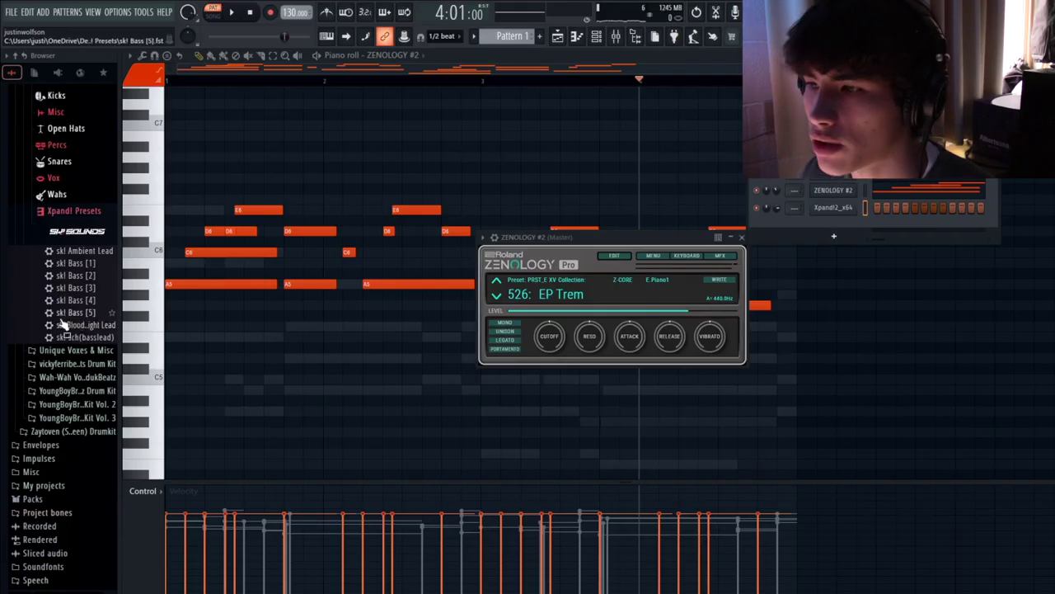
pyautogui.moveTo(83, 263); pyautogui.dragTo(830, 211)
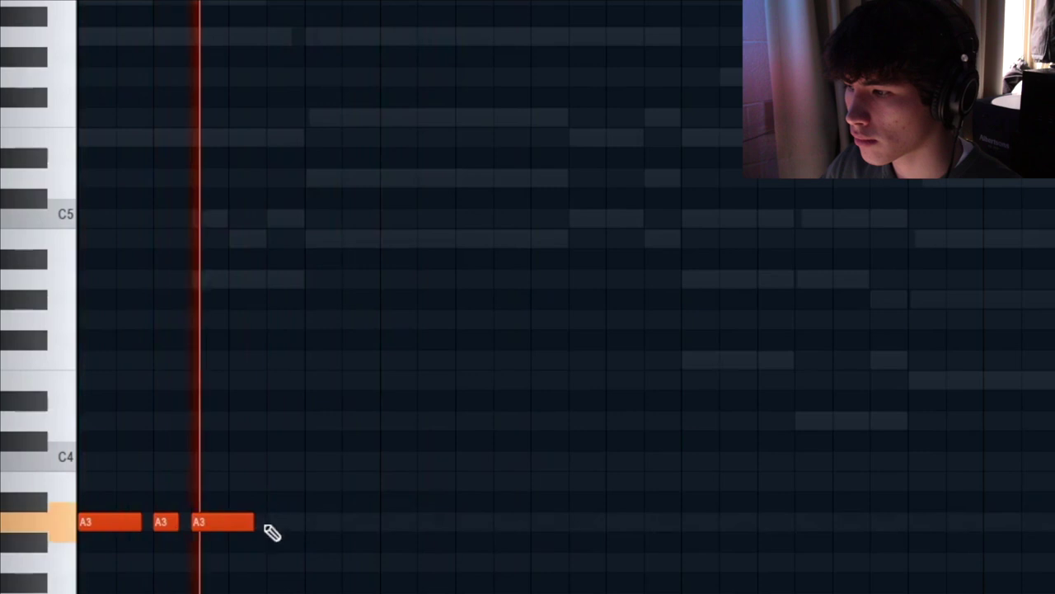
# - Draw a four-bar bass line with short A3 hits, a long B3 with two shorter ones, and F3 hits in bar 3
pyautogui.click(281, 482)
pyautogui.moveTo(330, 481); pyautogui.dragTo(307, 483)
pyautogui.rightClick(282, 481)
pyautogui.click(313, 239)
pyautogui.moveTo(330, 239); pyautogui.dragTo(517, 240)
pyautogui.moveTo(504, 283); pyautogui.dragTo(388, 212)
pyautogui.hotkey('ctrl', 'Down')
pyautogui.hotkey('ctrl', 'Down')
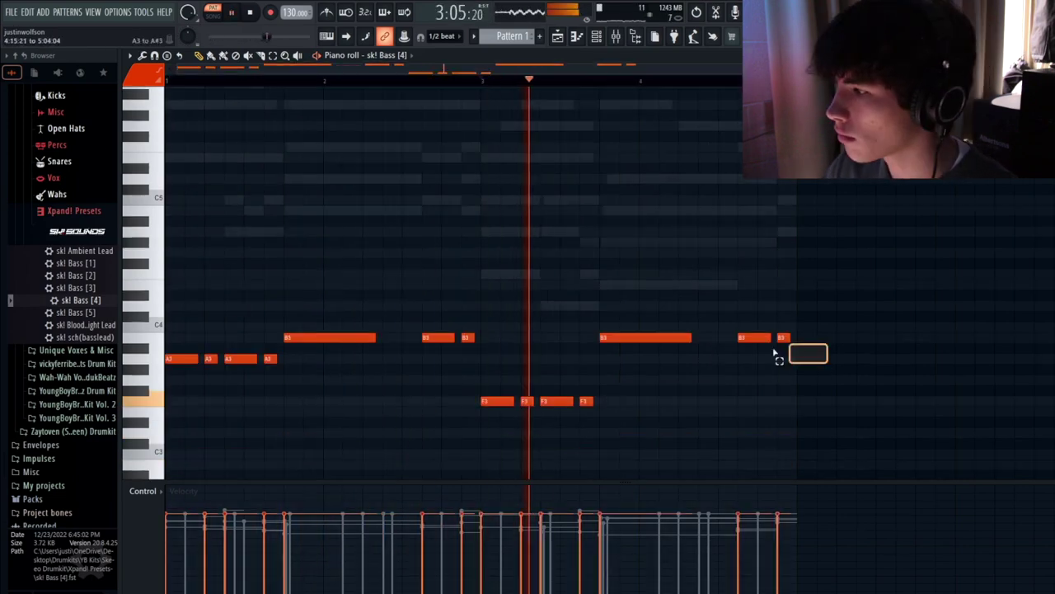
# - Move the last three B3 bass notes down to E3
pyautogui.keyDown('shift'); pyautogui.click(644, 341); pyautogui.keyUp('shift')
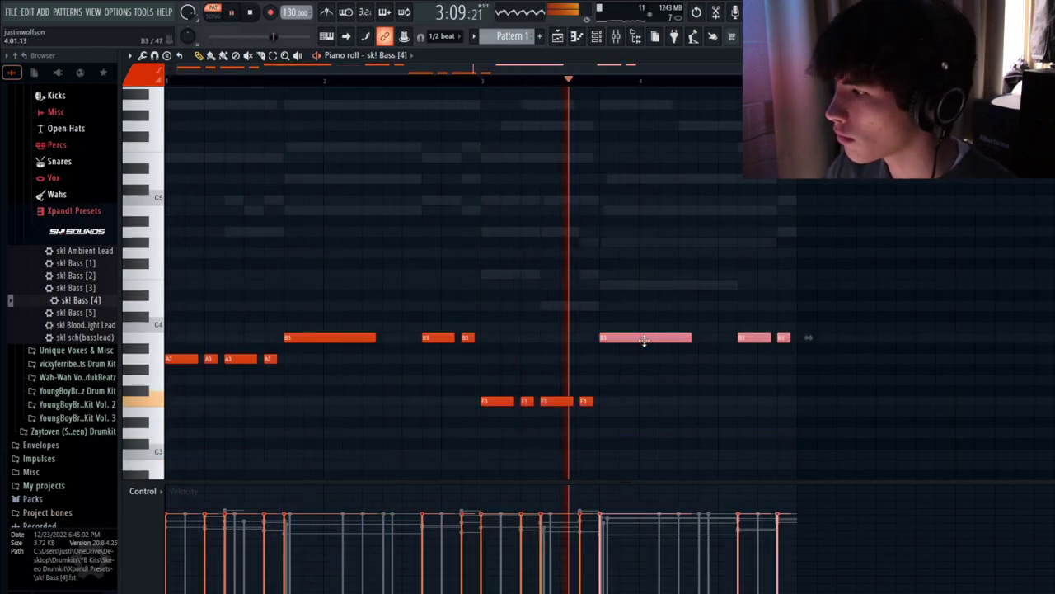
pyautogui.moveTo(644, 340); pyautogui.dragTo(646, 421)
pyautogui.keyDown('ctrl'); pyautogui.click(636, 186); pyautogui.keyUp('ctrl')
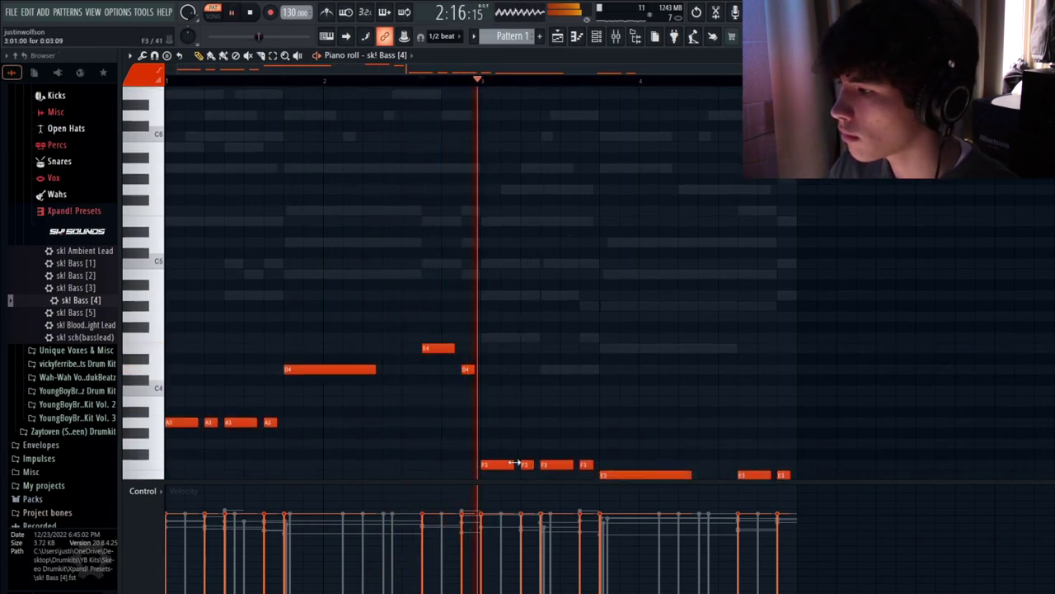
# - Raise the bass notes in bars 3 and 4 by one octave
pyautogui.scroll(-3, 626, 437)
pyautogui.moveTo(809, 446); pyautogui.dragTo(499, 392)
pyautogui.hotkey('ctrl', 'Up')
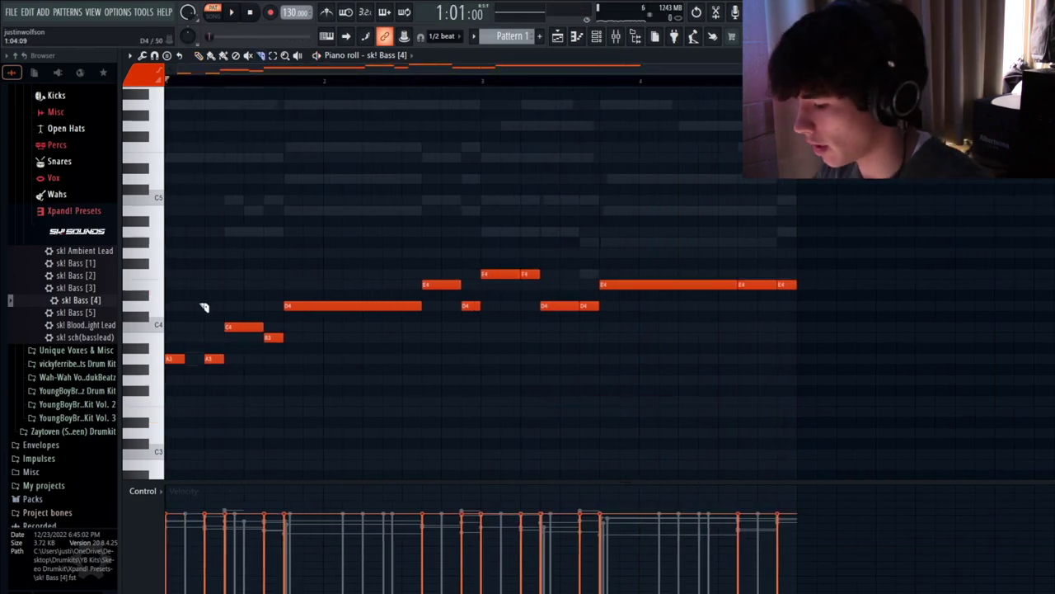
# - Shorten all the bass notes slightly to leave small gaps between them, with snapping set to none
pyautogui.moveTo(792, 394); pyautogui.dragTo(212, 167)
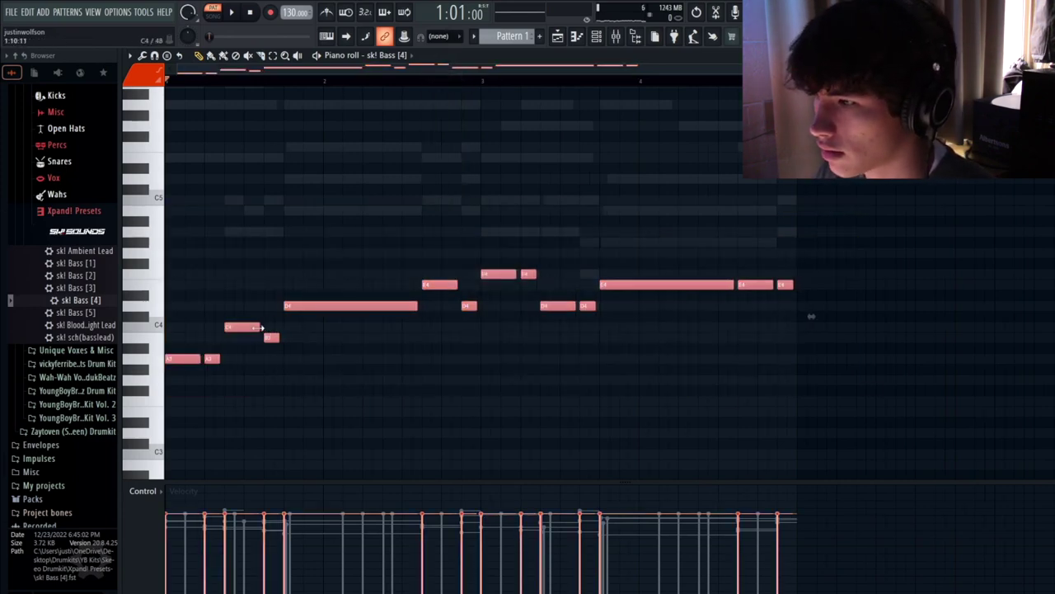
pyautogui.moveTo(256, 327); pyautogui.dragTo(261, 328)
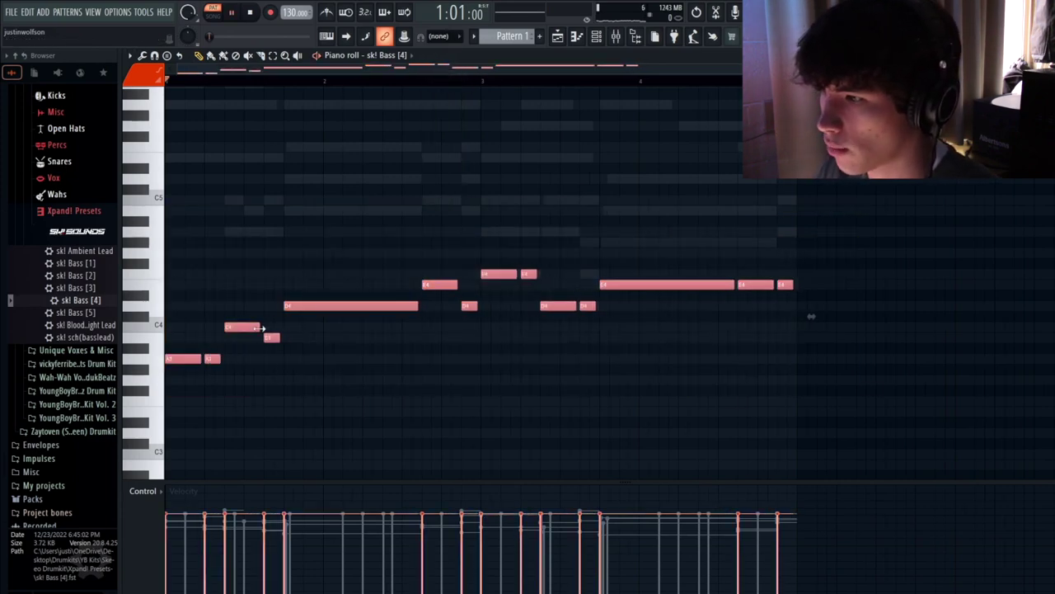
pyautogui.moveTo(809, 316); pyautogui.dragTo(807, 316)
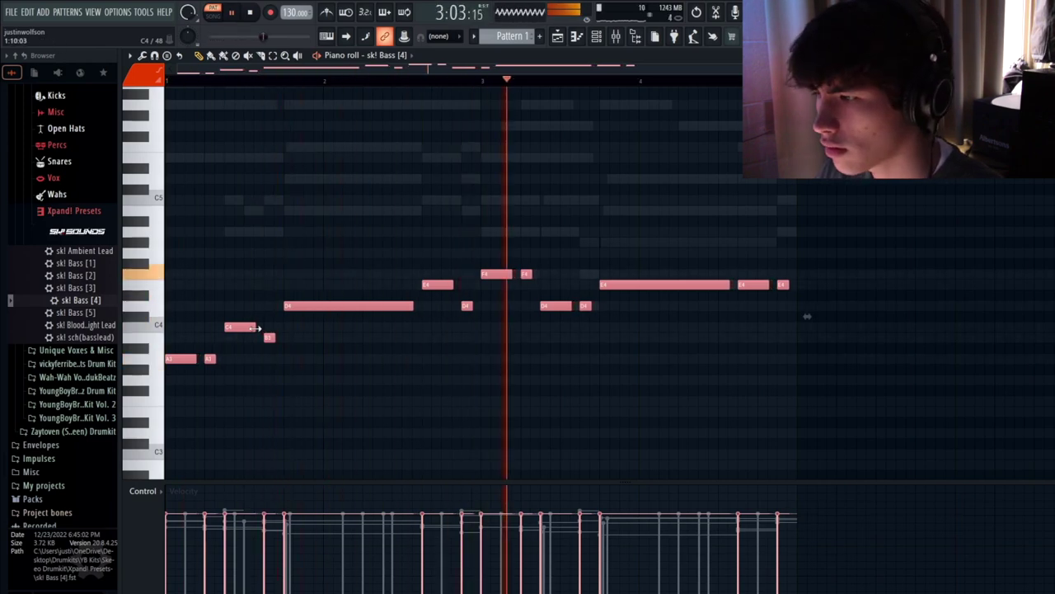
pyautogui.hotkey('ctrl', 'd')
# - Add a Purity instrument channel to Pattern 1
pyautogui.click(596, 37)
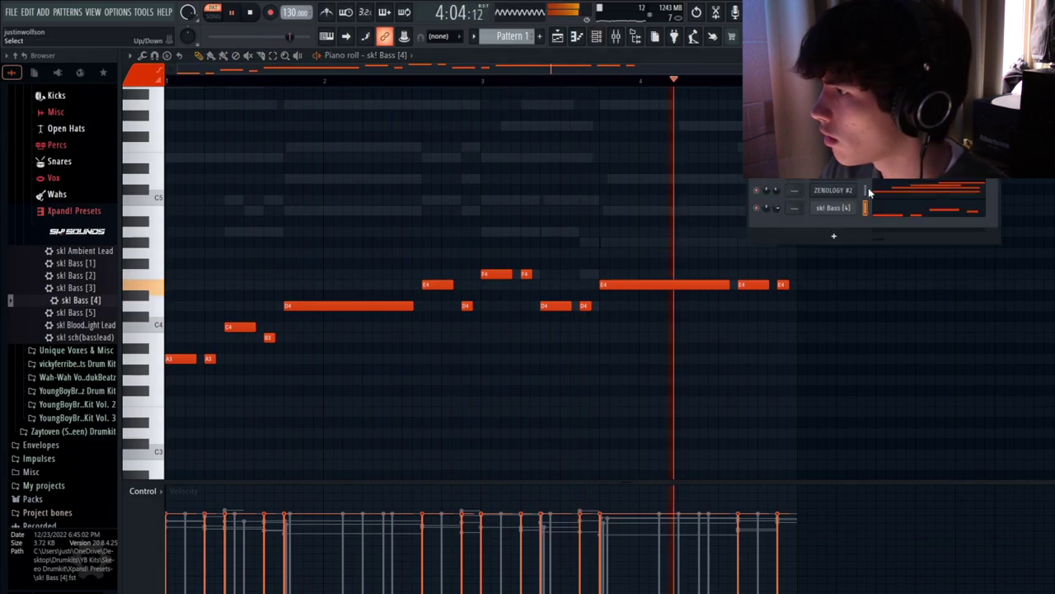
pyautogui.click(833, 236)
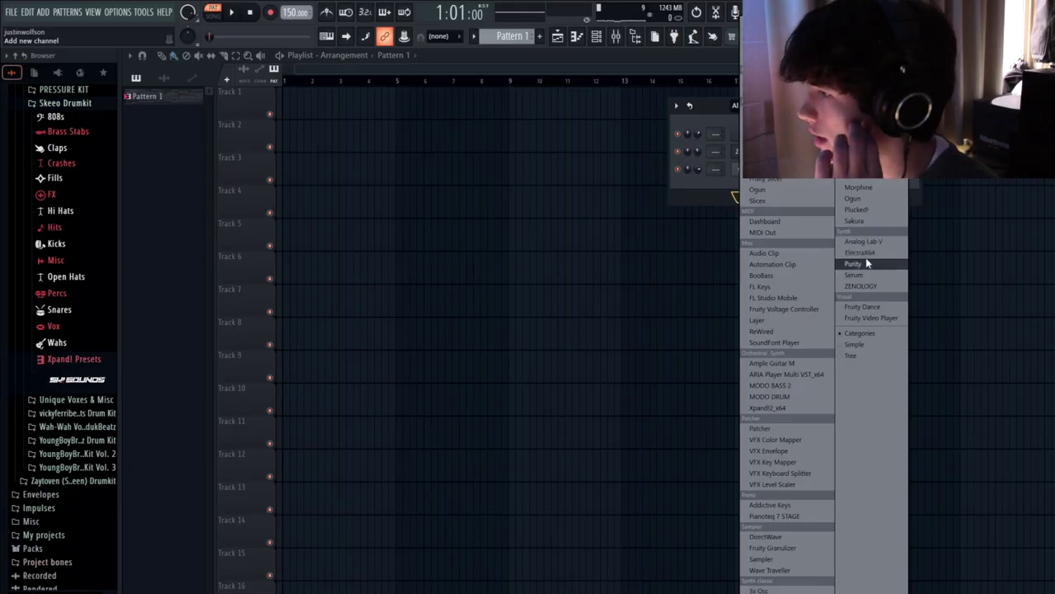
pyautogui.click(854, 263)
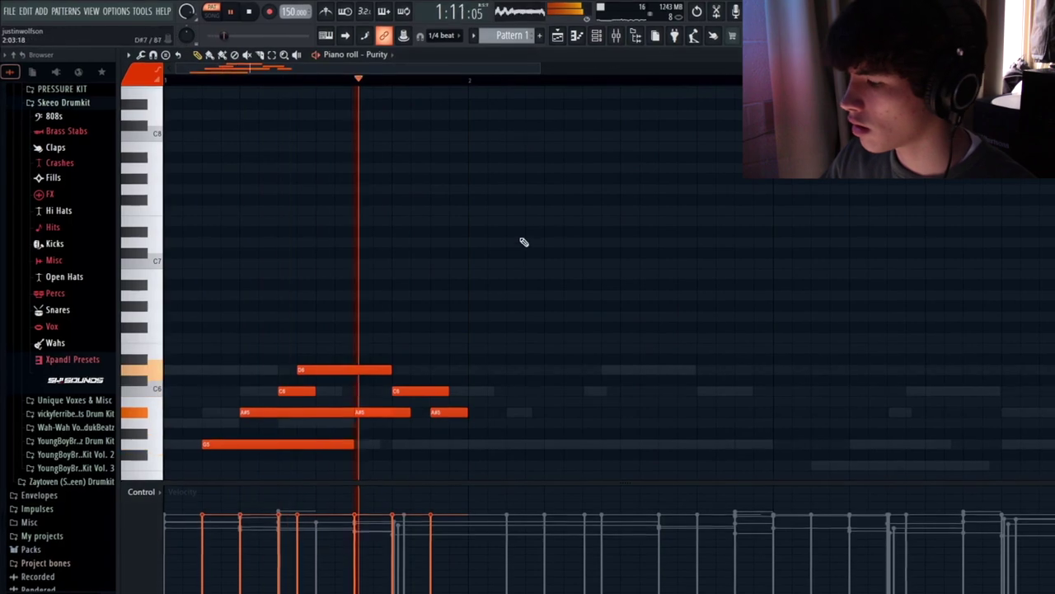
# - Copy the one-bar Purity phrase into bar 2 and delete the copy's G5 note
pyautogui.scroll(-2, 525, 243)
pyautogui.keyDown('ctrl'); pyautogui.moveTo(496, 398); pyautogui.dragTo(247, 327); pyautogui.keyUp('ctrl')
pyautogui.hotkey('ctrl', 'a')
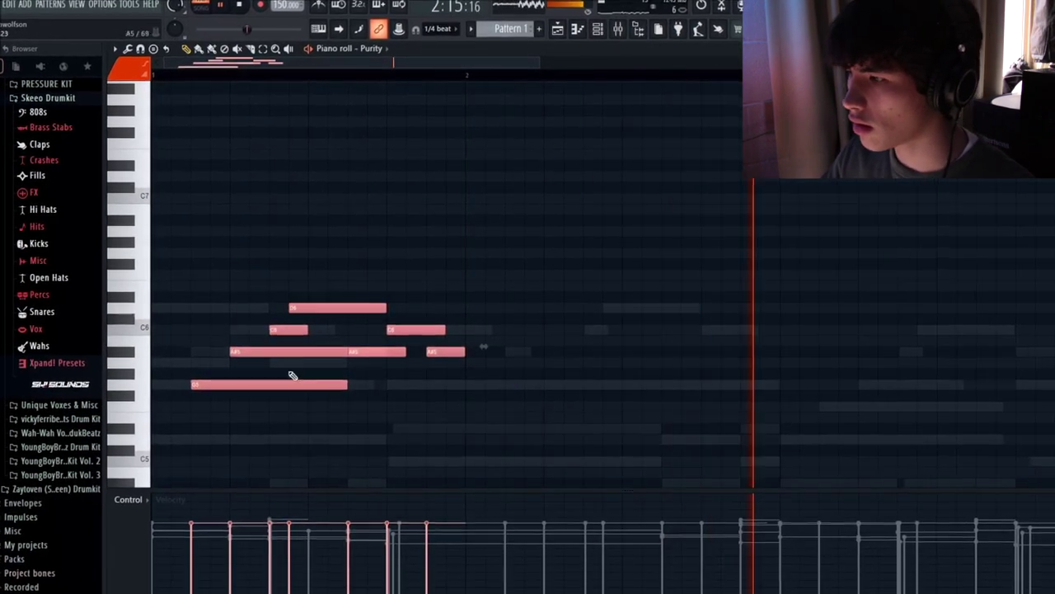
pyautogui.moveTo(265, 385)
pyautogui.keyDown('shift'); pyautogui.mouseDown()
pyautogui.moveTo(594, 398)
pyautogui.moveTo(627, 379)
pyautogui.moveTo(540, 394)
pyautogui.mouseUp(); pyautogui.keyUp('shift')
pyautogui.press('space')
pyautogui.press('space')
pyautogui.keyDown('ctrl'); pyautogui.click(535, 165); pyautogui.keyUp('ctrl')
pyautogui.rightClick(559, 405)
# - Raise the last three notes of the bar 2 Purity phrase to C6, F6 and D6
pyautogui.scroll(1, 564, 259)
pyautogui.click(541, 32)
pyautogui.hscroll(2, 569, 112)
pyautogui.scroll(-2, 503, 230)
pyautogui.press('space')
pyautogui.press('space')
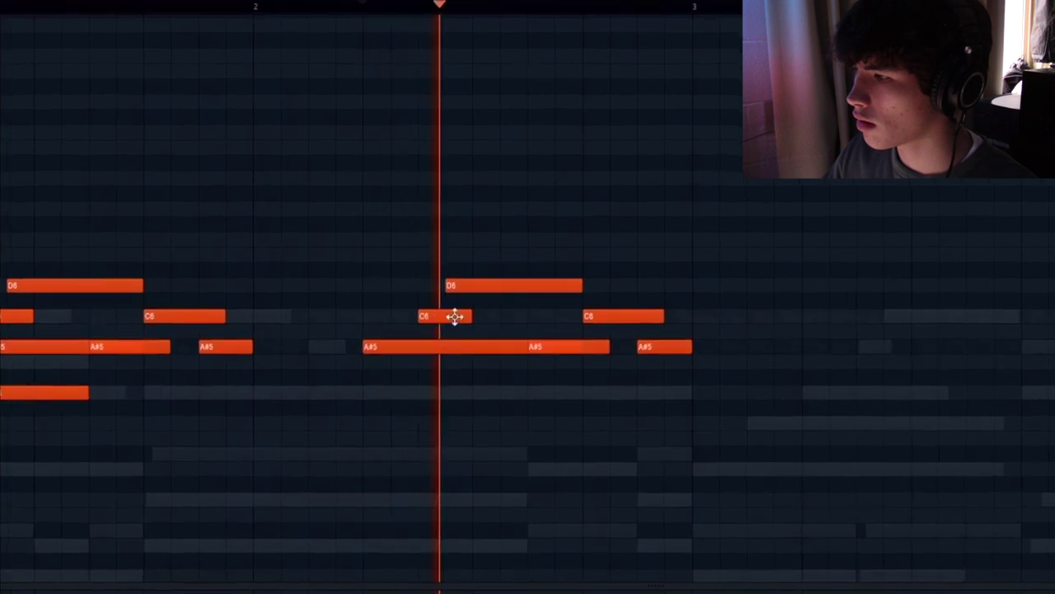
pyautogui.press('space')
pyautogui.press('space')
pyautogui.scroll(1, 540, 371)
pyautogui.moveTo(575, 399); pyautogui.dragTo(572, 355)
pyautogui.press('space')
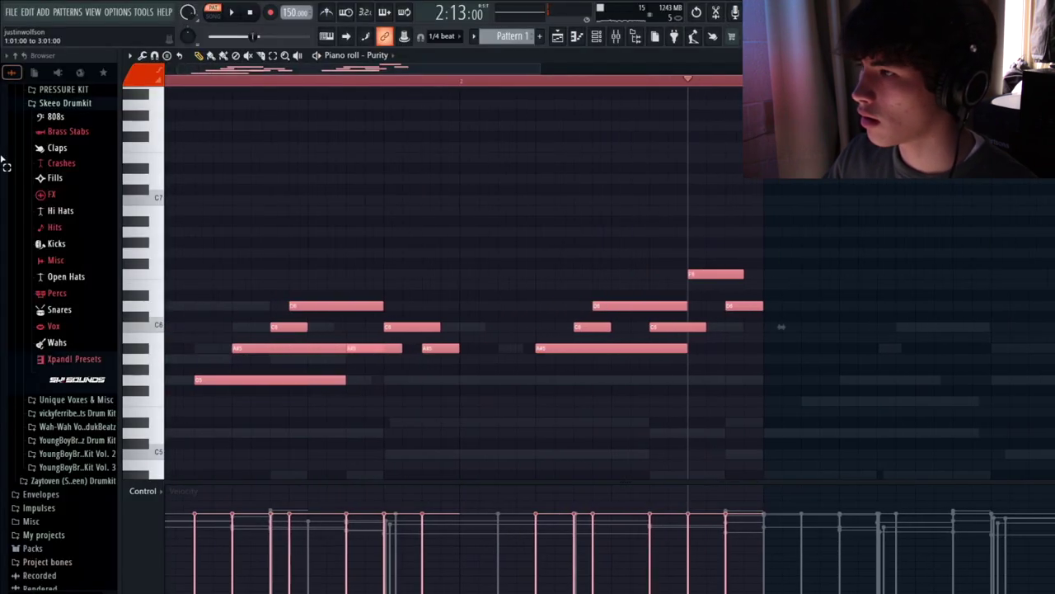
# - Duplicate the two-bar Purity melody into bars 3 and 4 and lower the copy, starting bar 3 on D#5 and bar 4 on G5
pyautogui.hotkey('ctrl', 'b')
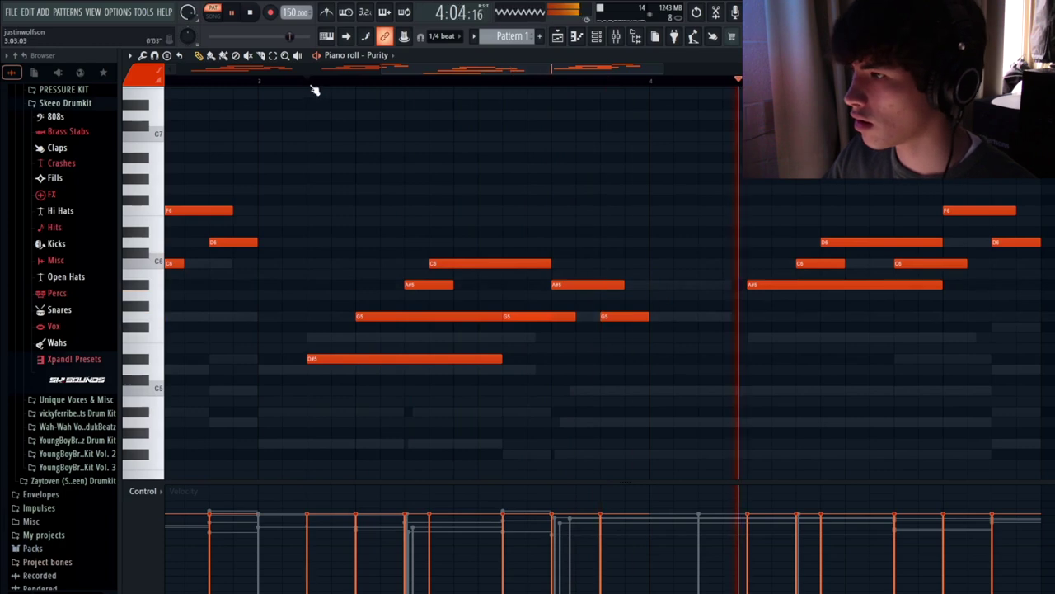
pyautogui.moveTo(507, 77); pyautogui.dragTo(600, 77)
pyautogui.press('space')
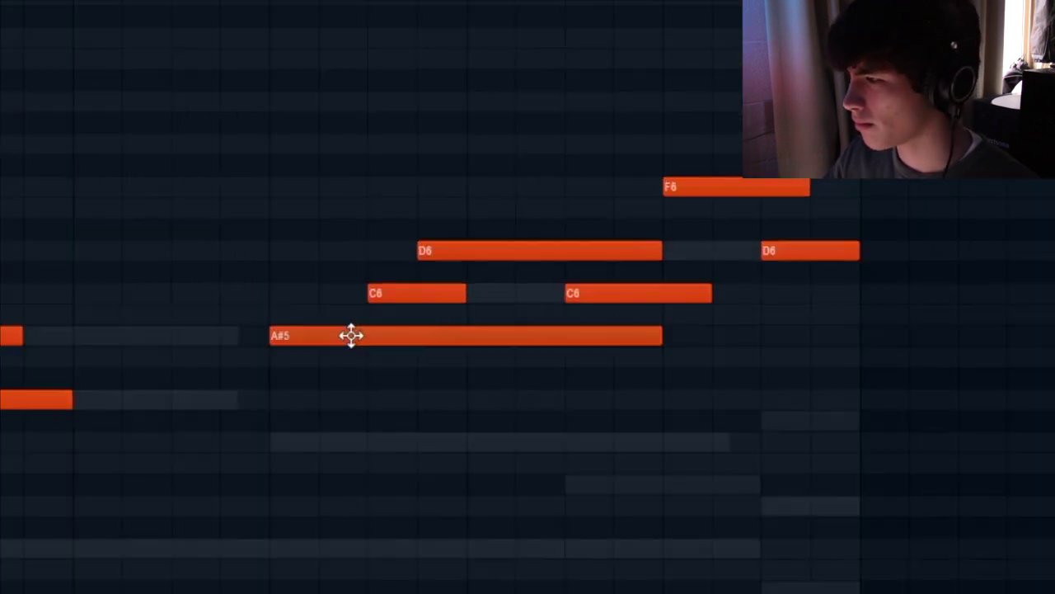
pyautogui.moveTo(352, 335); pyautogui.dragTo(349, 400)
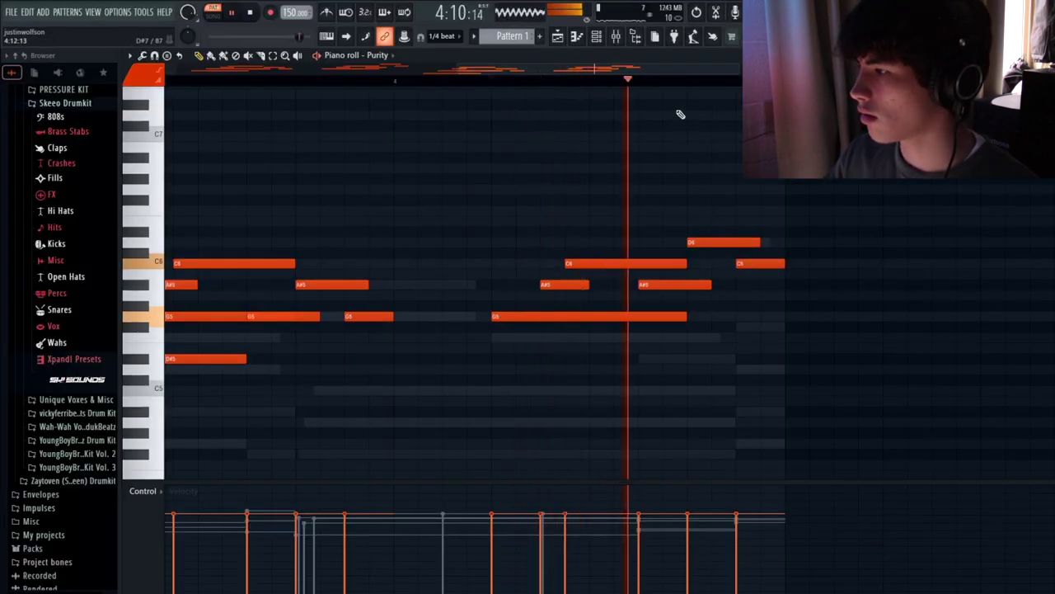
# - Review the complete four-bar Purity melody during playback and check the channel list
pyautogui.moveTo(459, 71); pyautogui.dragTo(168, 71)
pyautogui.click(602, 38)
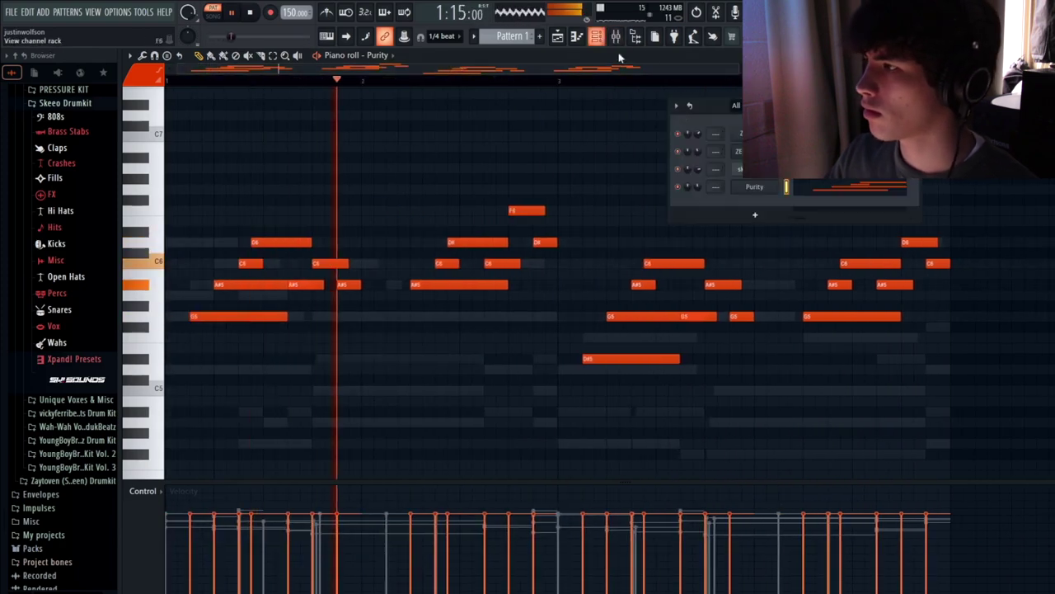
pyautogui.click(676, 264)
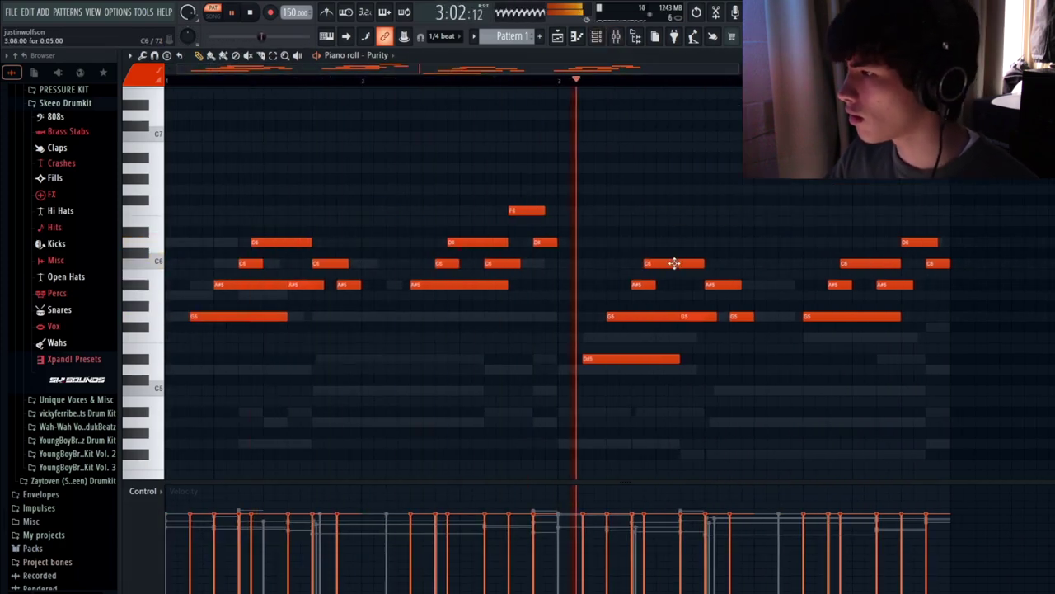
# - Transpose the Purity melody down one octave and open the Purity instrument during playback
pyautogui.hotkey('ctrl', 'Down')
pyautogui.click(601, 39)
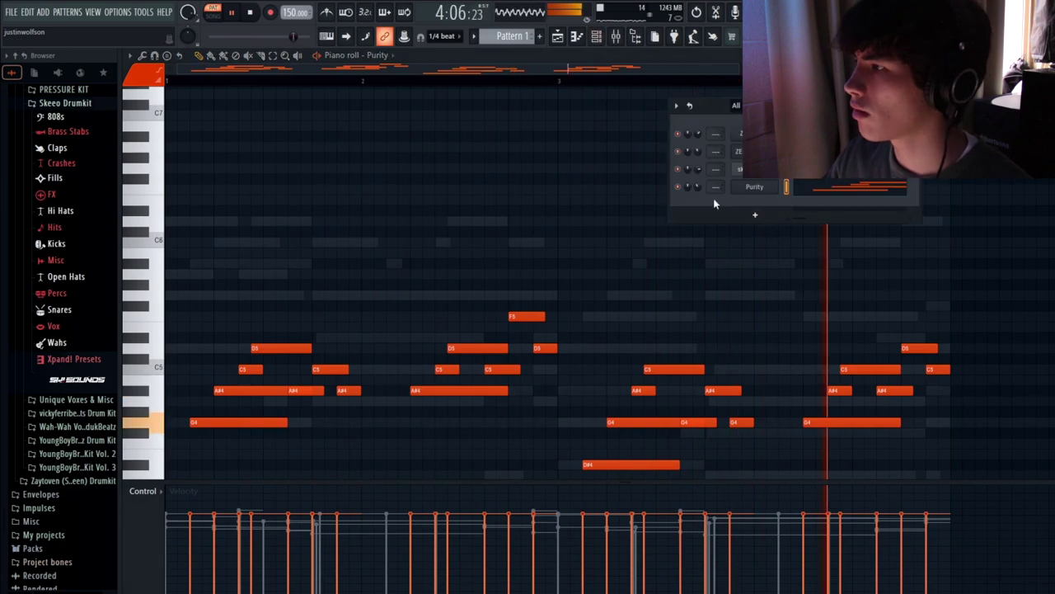
pyautogui.click(755, 186)
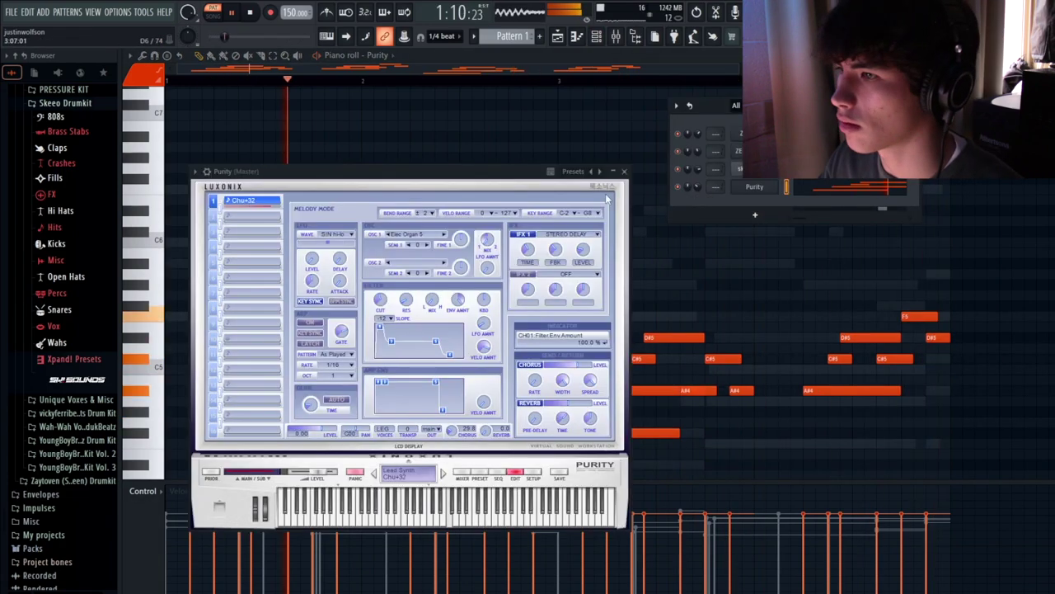
pyautogui.press('space')
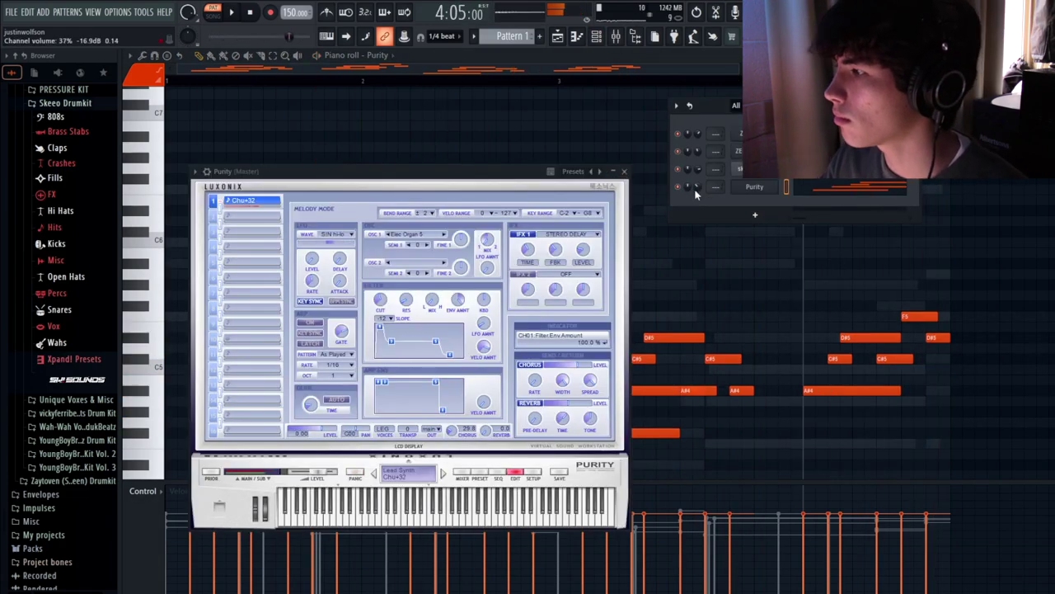
# - Add another Xpand!2 channel and load the +06 Kotoleste preset
pyautogui.click(746, 248)
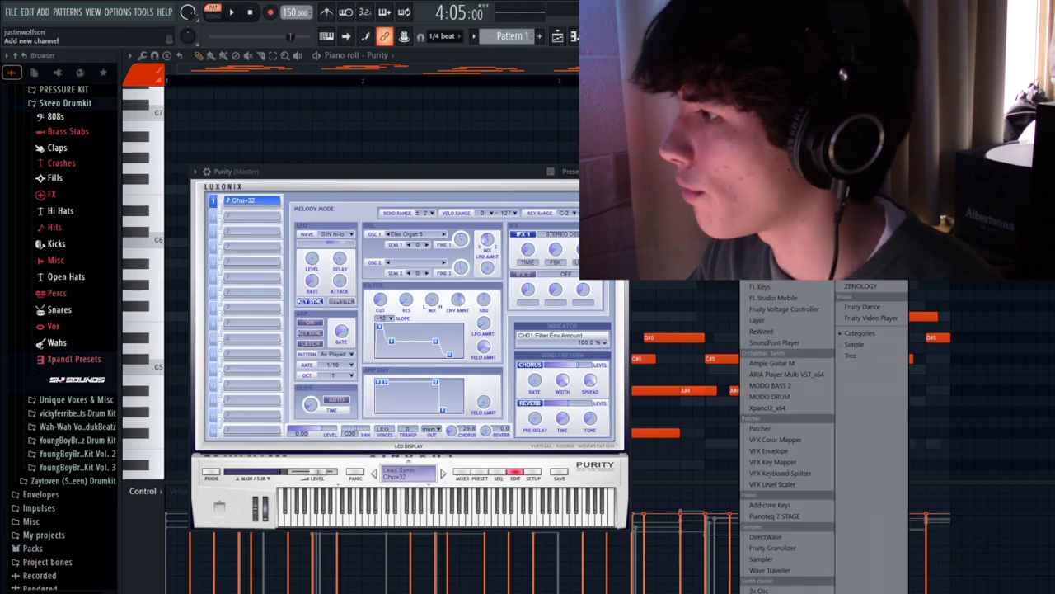
pyautogui.click(768, 408)
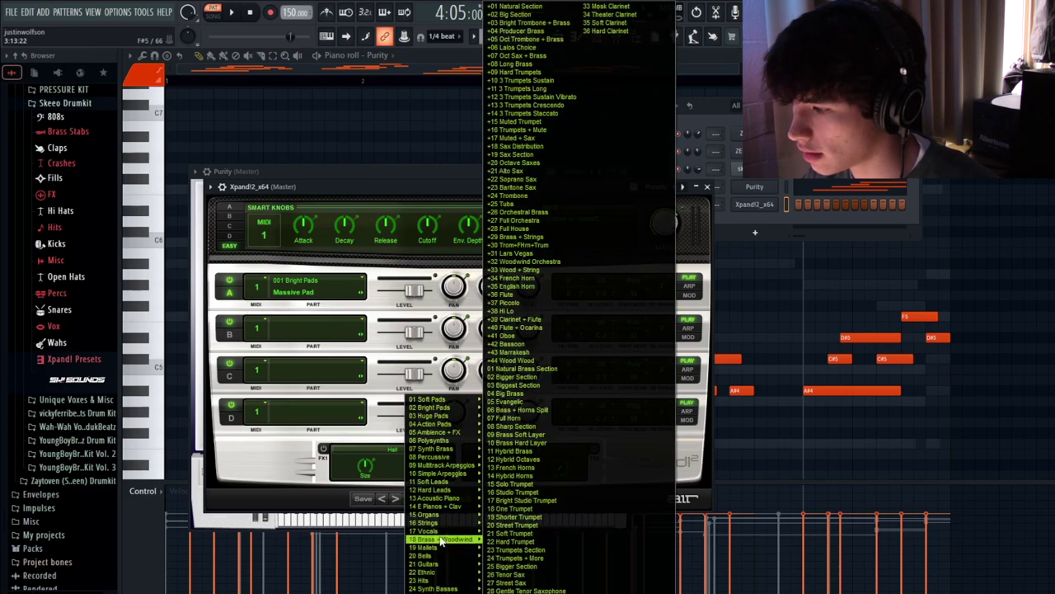
pyautogui.moveTo(452, 533)
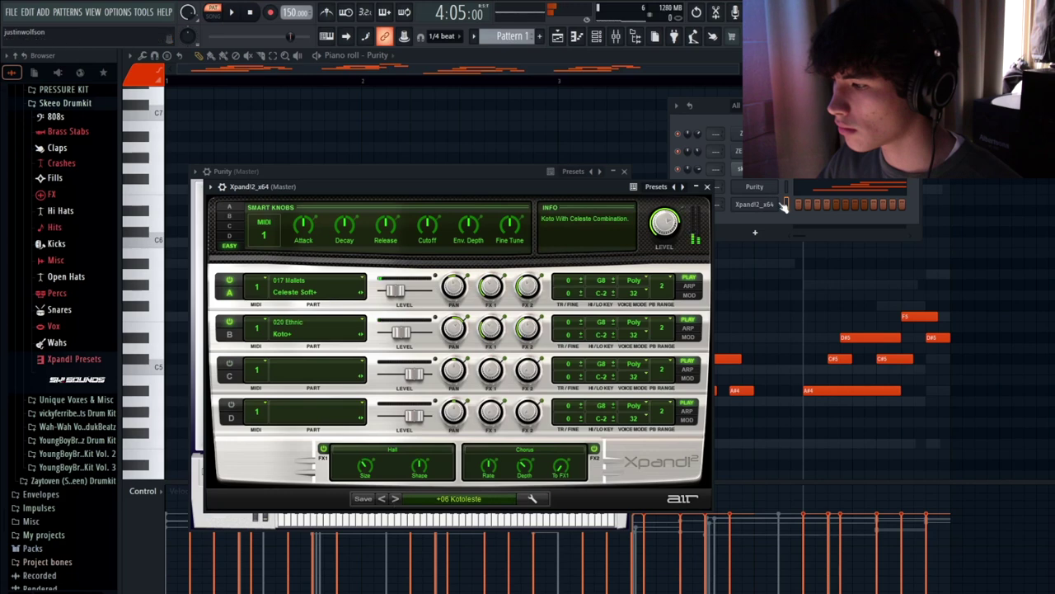
# - Write a six-note Xpand!2 phrase in bar 2 starting on G#6 and repeat it in bar 4 as F6, F6, F6, D#6, D#6, C#6
pyautogui.rightClick(784, 204)
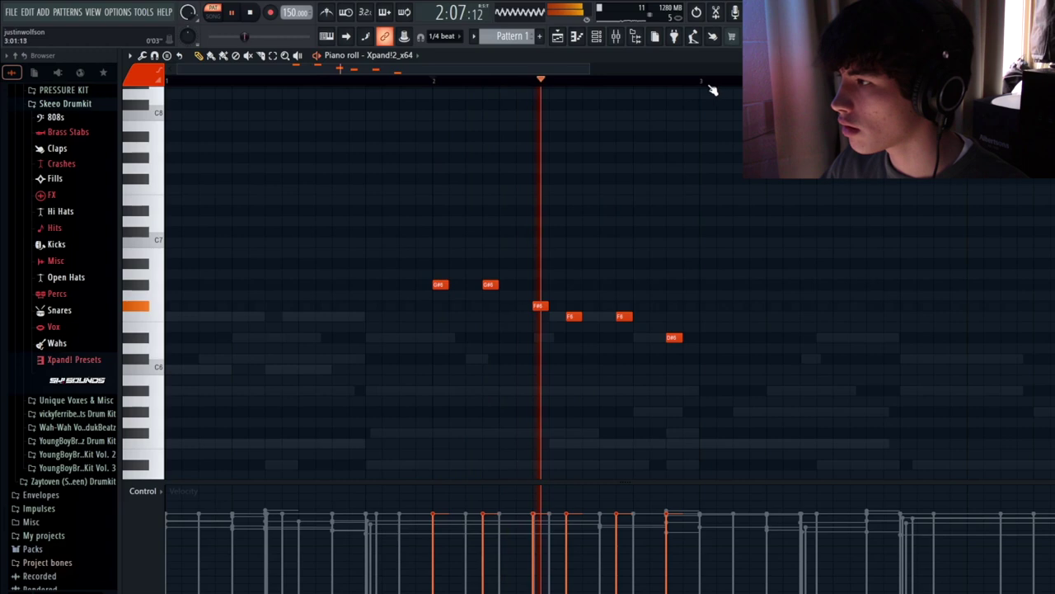
pyautogui.hotkey('ctrl', 'a')
pyautogui.hotkey('ctrl', 'b')
pyautogui.hotkey('ctrl', 'd')
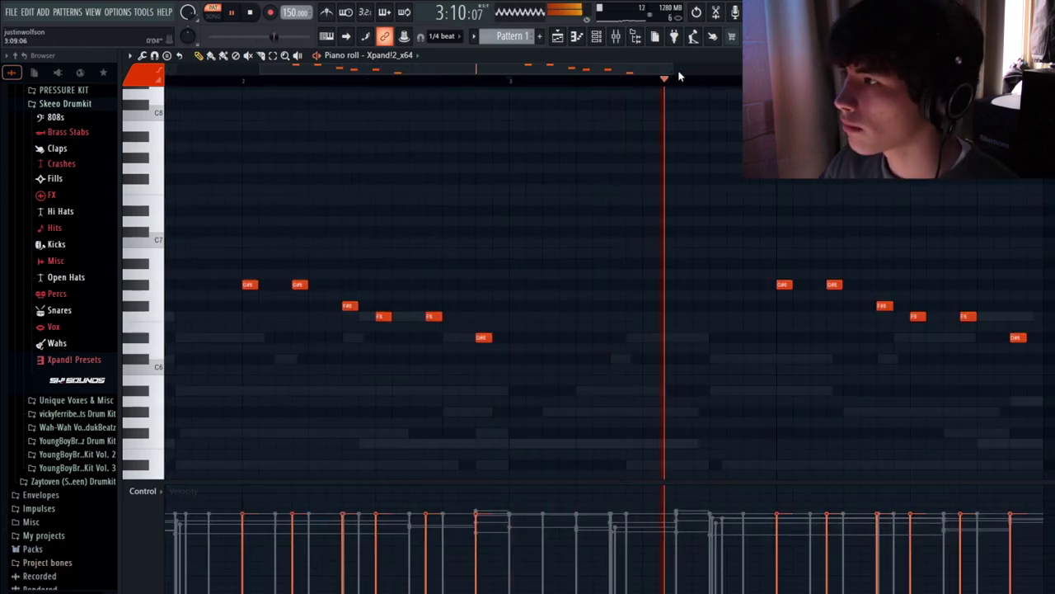
pyautogui.moveTo(677, 72); pyautogui.dragTo(730, 72)
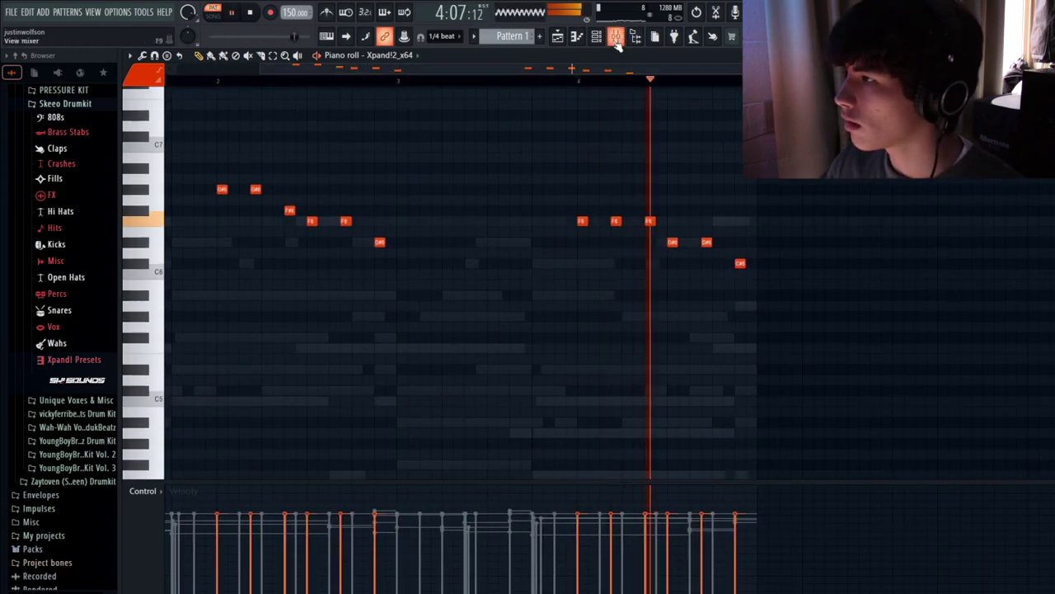
# - Set the project tempo to 145 BPM
pyautogui.click(615, 37)
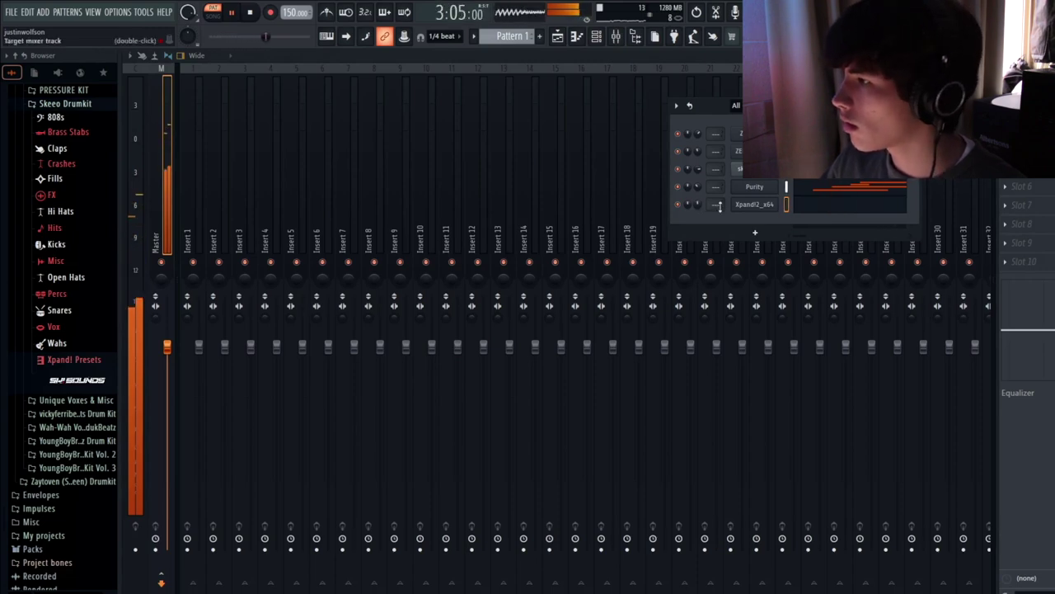
pyautogui.click(812, 211)
pyautogui.scroll(3, 540, 124)
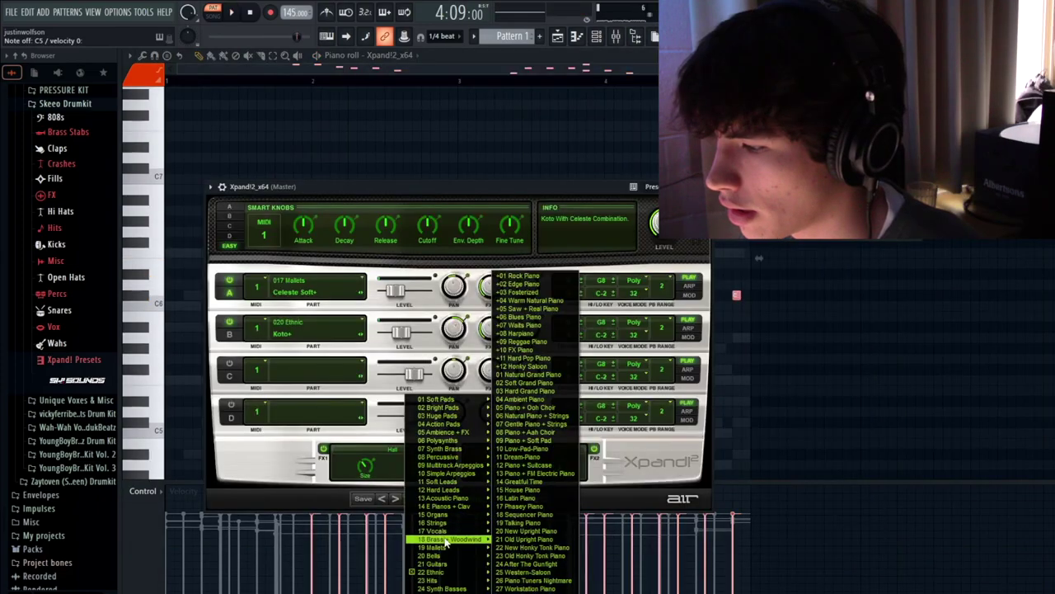
# - Switch the Xpand!2 sound to the +26 Harp preset and lower its channel volume
pyautogui.moveTo(446, 525)
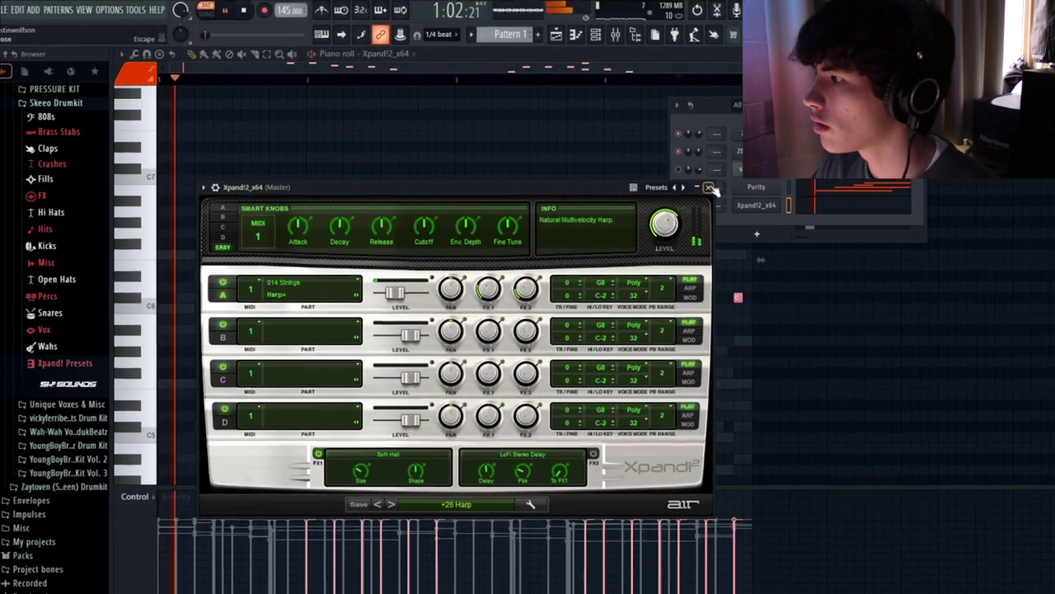
pyautogui.click(705, 187)
pyautogui.moveTo(699, 204); pyautogui.dragTo(699, 217)
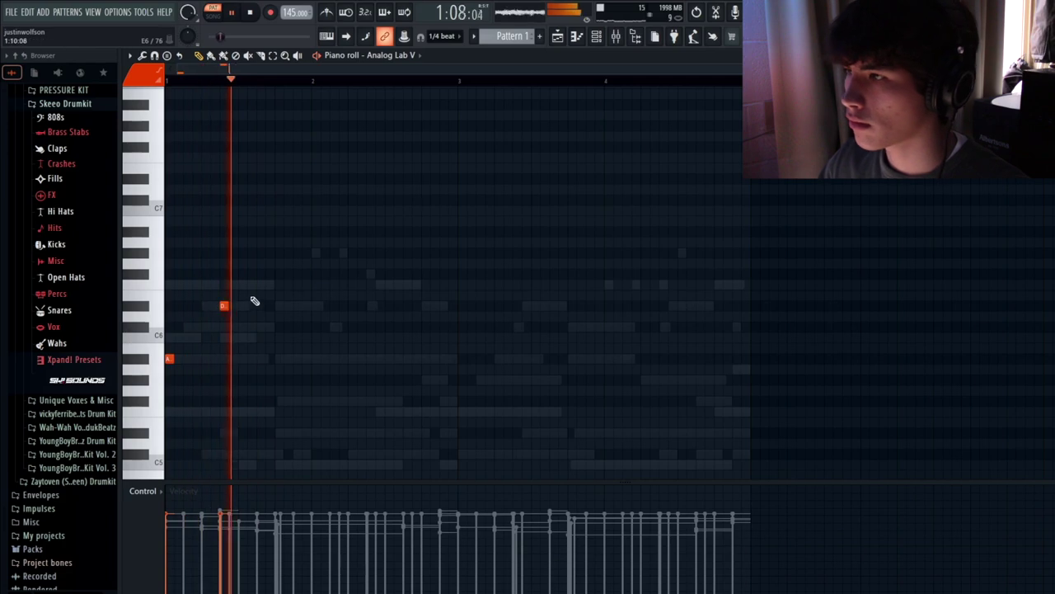
# - Try repeating the three-note Analog Lab V phrase in bar 3 as F5, A#5 and C#6, and lowering all notes one octave
pyautogui.moveTo(452, 84); pyautogui.dragTo(166, 84)
pyautogui.hotkey('ctrl', 'b')
pyautogui.hotkey('ctrl', 'd')
pyautogui.scroll(-2, 590, 239)
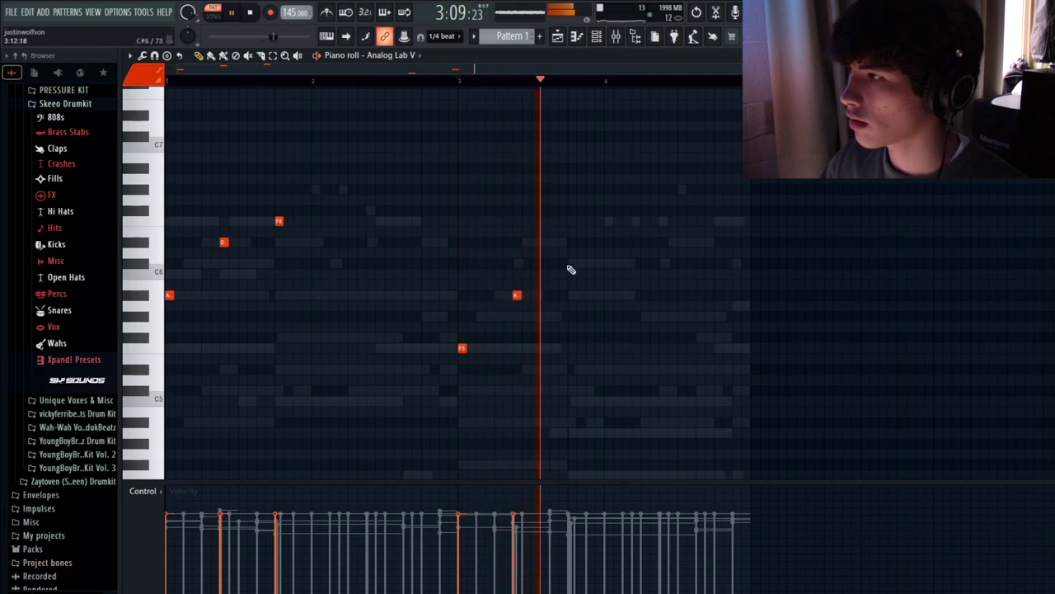
pyautogui.hotkey('ctrl', 'a')
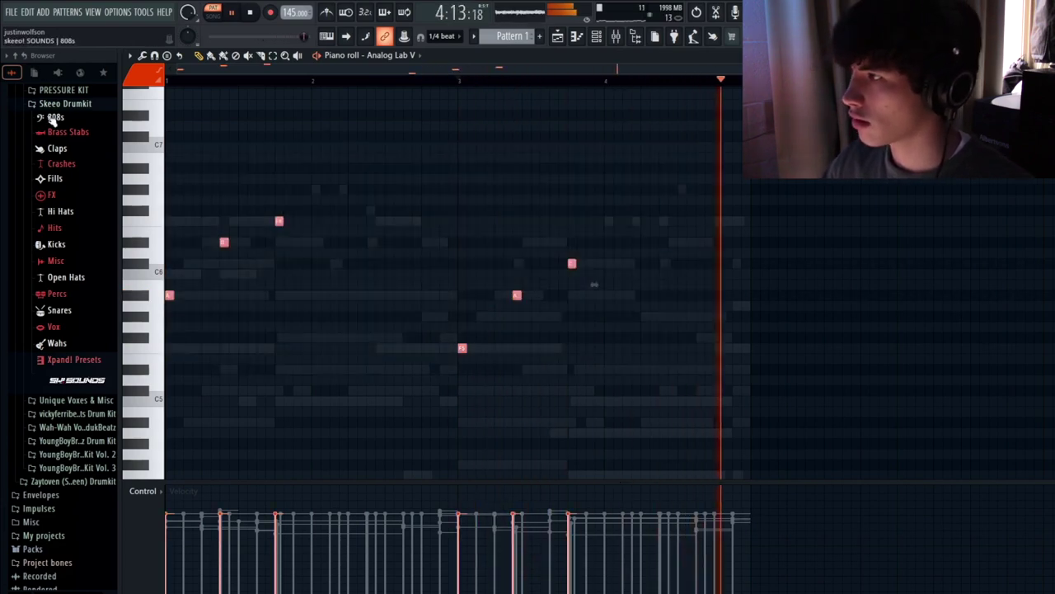
pyautogui.hotkey('ctrl', 'Down')
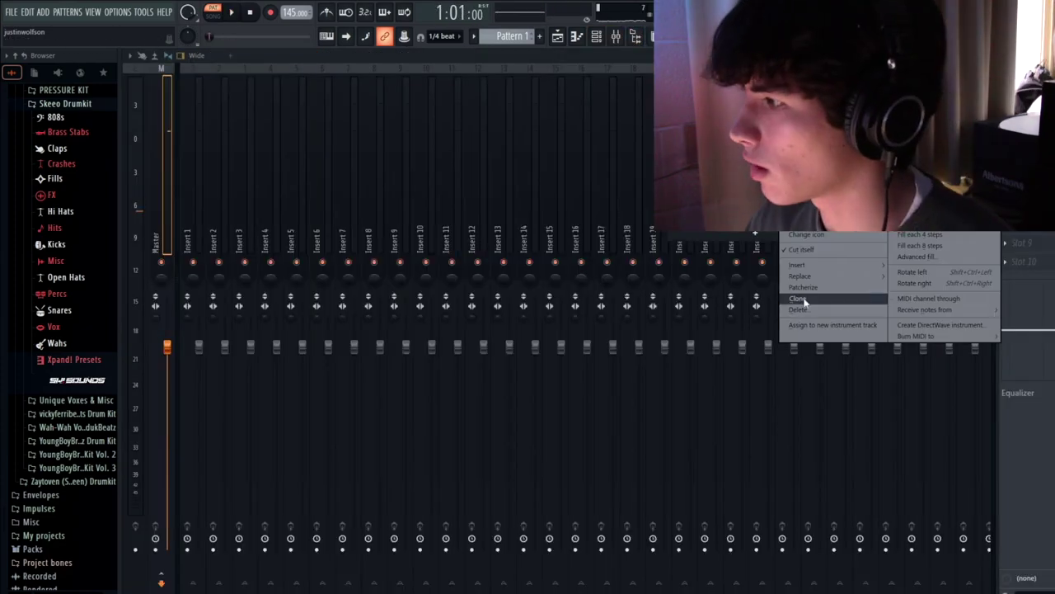
# - Clone the Purity channel, route the copy to mixer track 1 and give it Gross Beat with the 1/2 Bt Gate volume preset
pyautogui.click(797, 299)
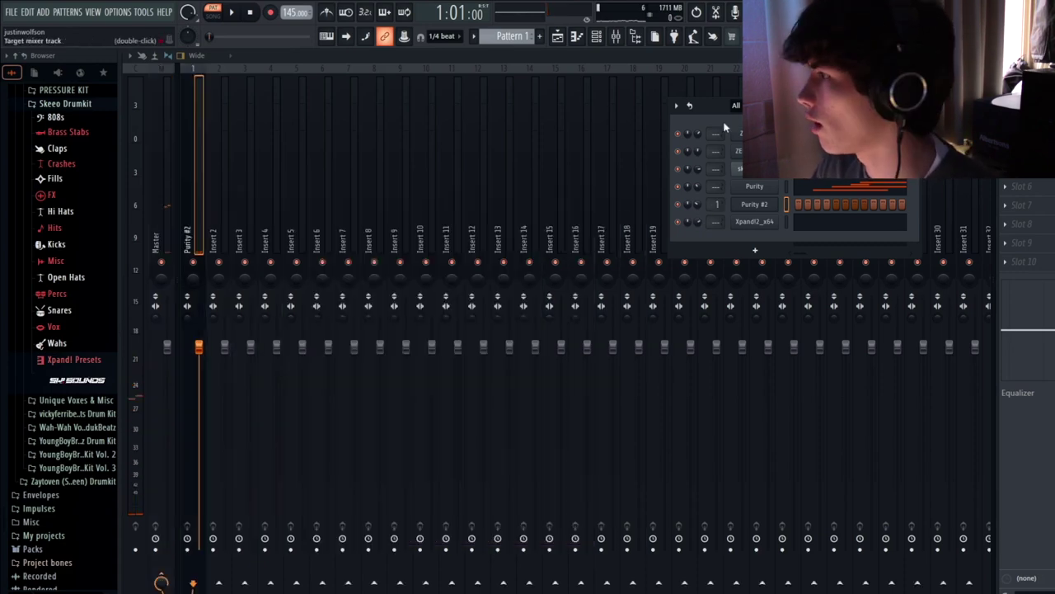
pyautogui.click(725, 131)
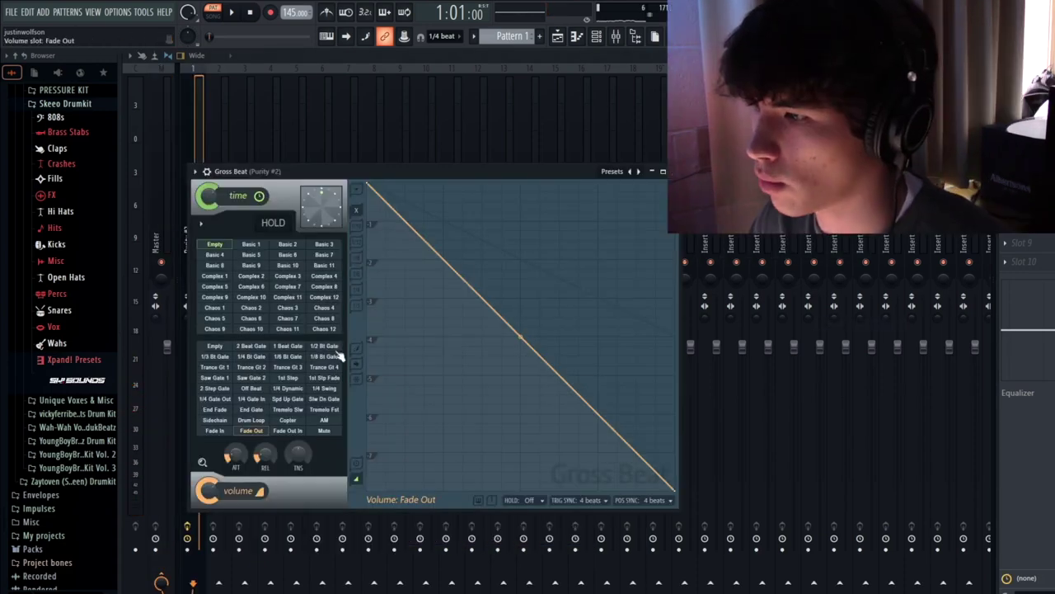
pyautogui.click(327, 347)
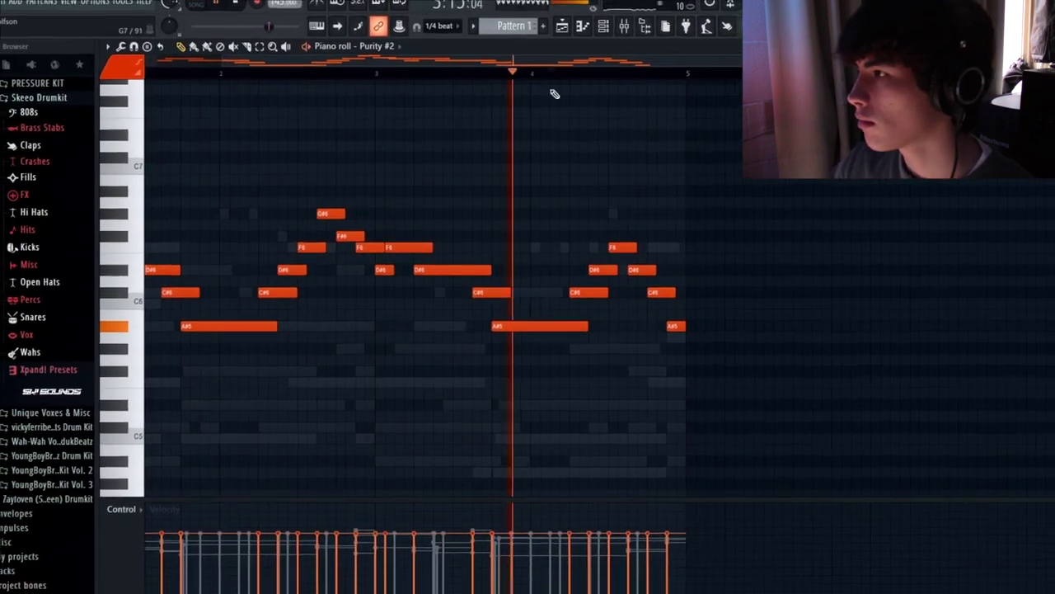
# - Add the wah [3] (Bloody Night) sample from the Skeeo Drumkit's Wahs folder as a new channel
pyautogui.click(628, 20)
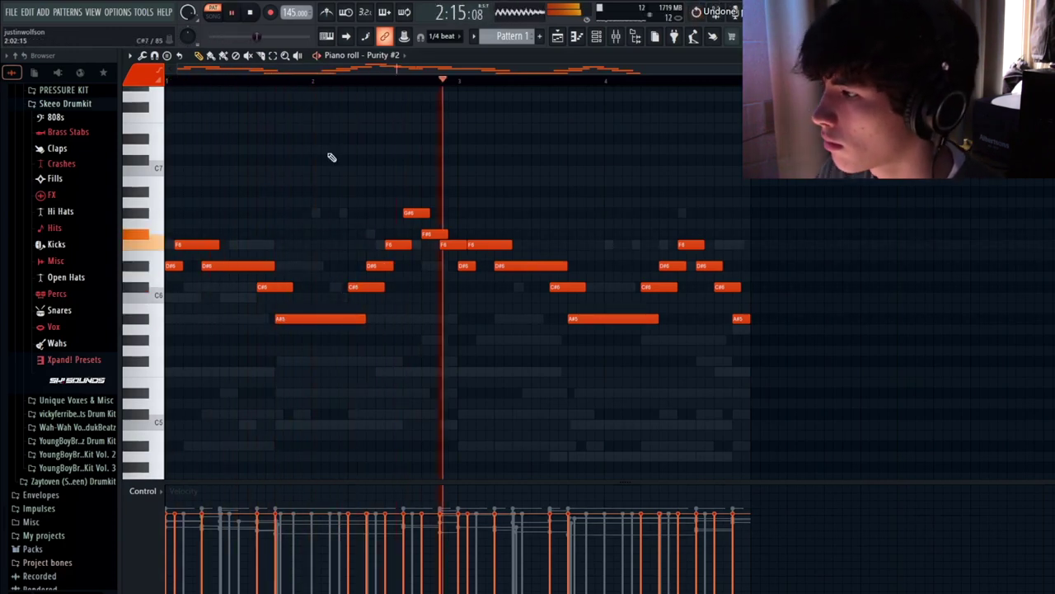
pyautogui.click(596, 37)
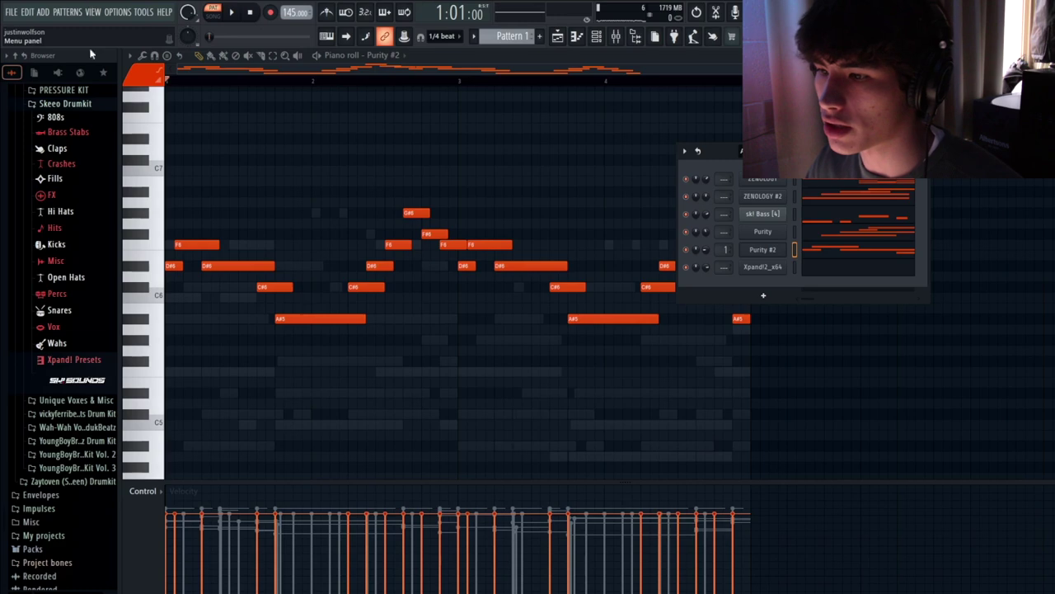
pyautogui.click(73, 344)
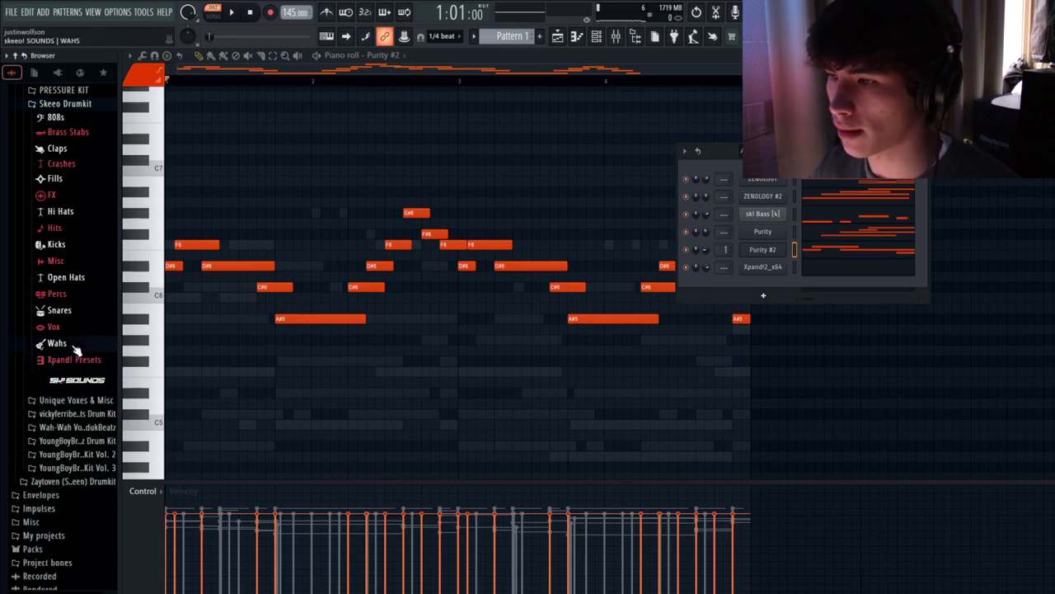
pyautogui.moveTo(95, 321); pyautogui.dragTo(101, 326)
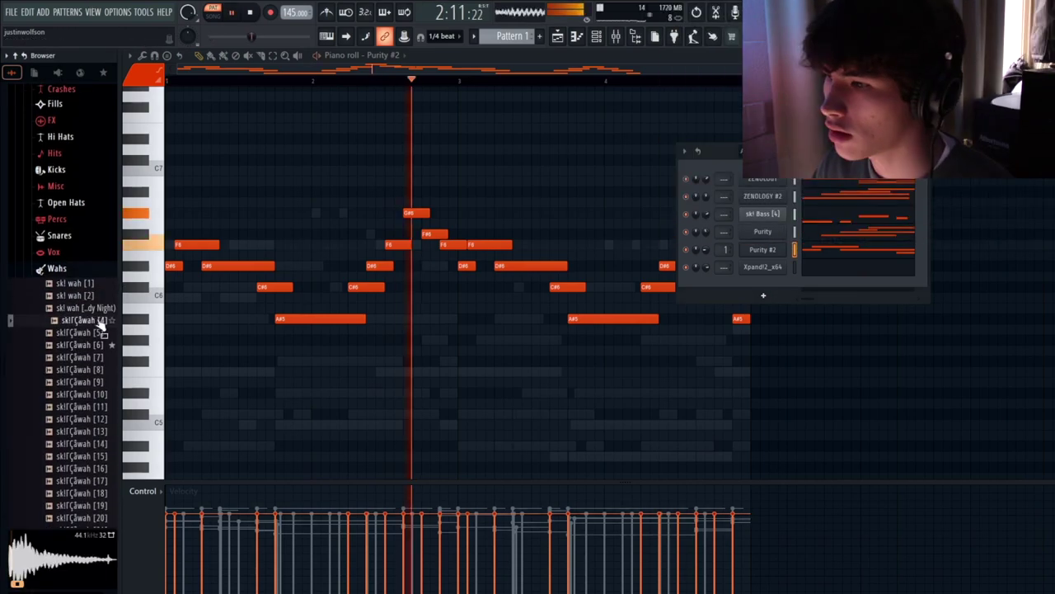
pyautogui.moveTo(762, 268); pyautogui.dragTo(762, 277)
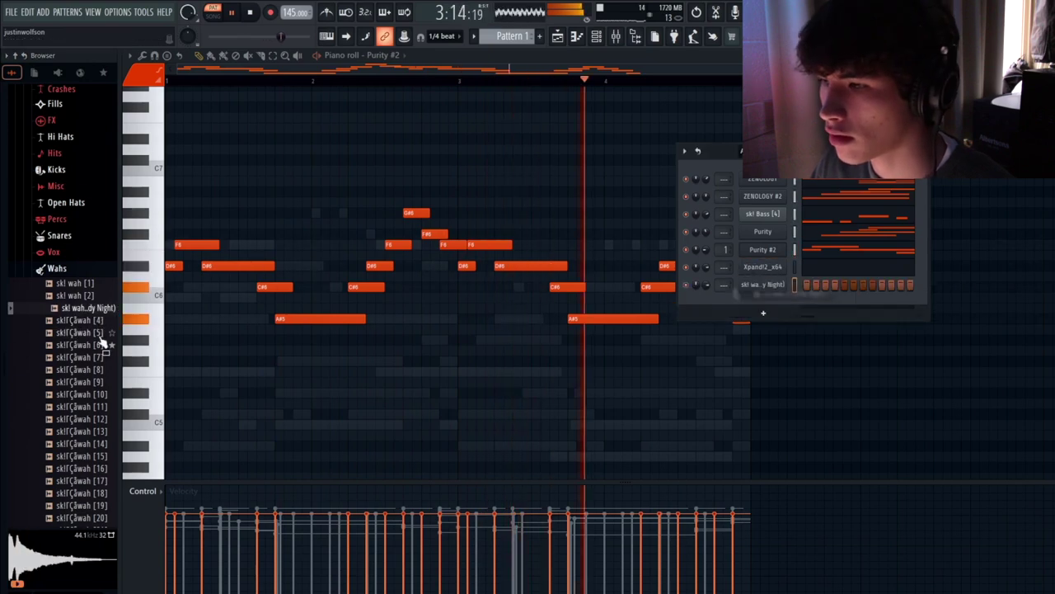
# - Add the wah [14] sample as a new channel and set its time stretching to the project tempo
pyautogui.scroll(-4, 95, 294)
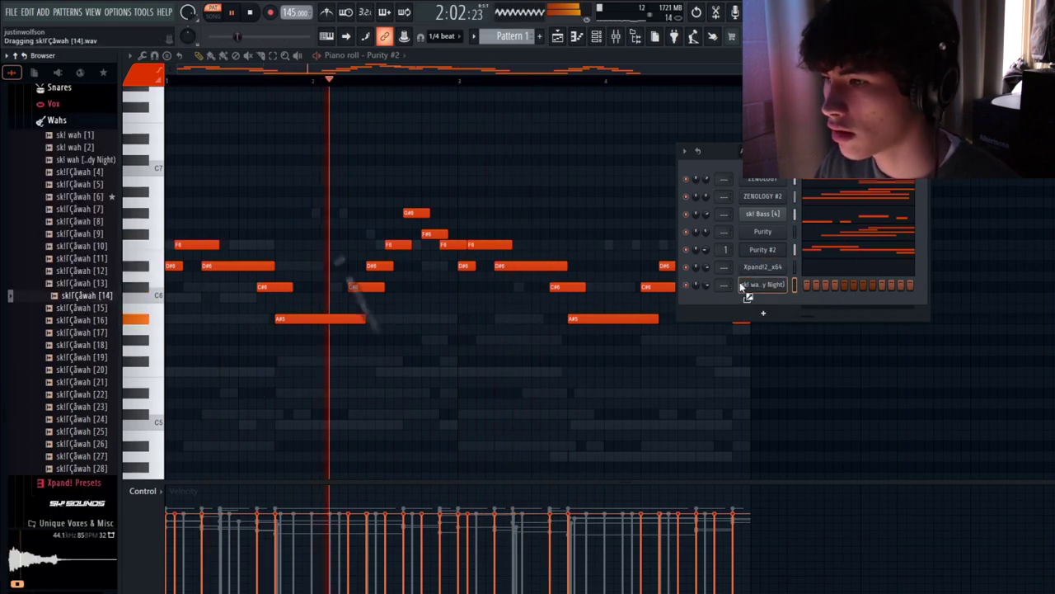
pyautogui.moveTo(751, 305); pyautogui.dragTo(752, 307)
pyautogui.rightClick(608, 183)
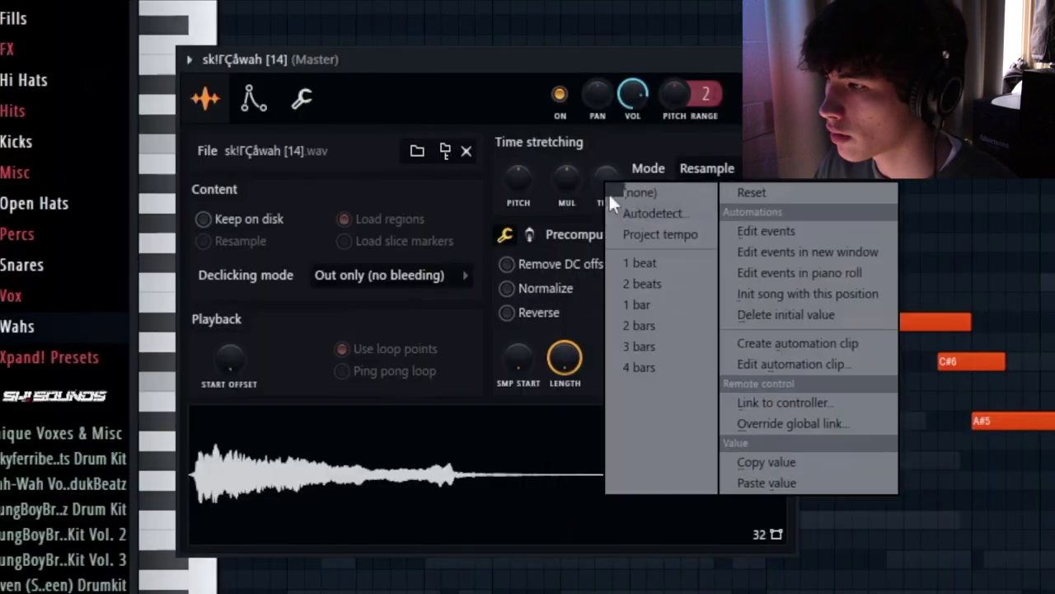
pyautogui.click(690, 238)
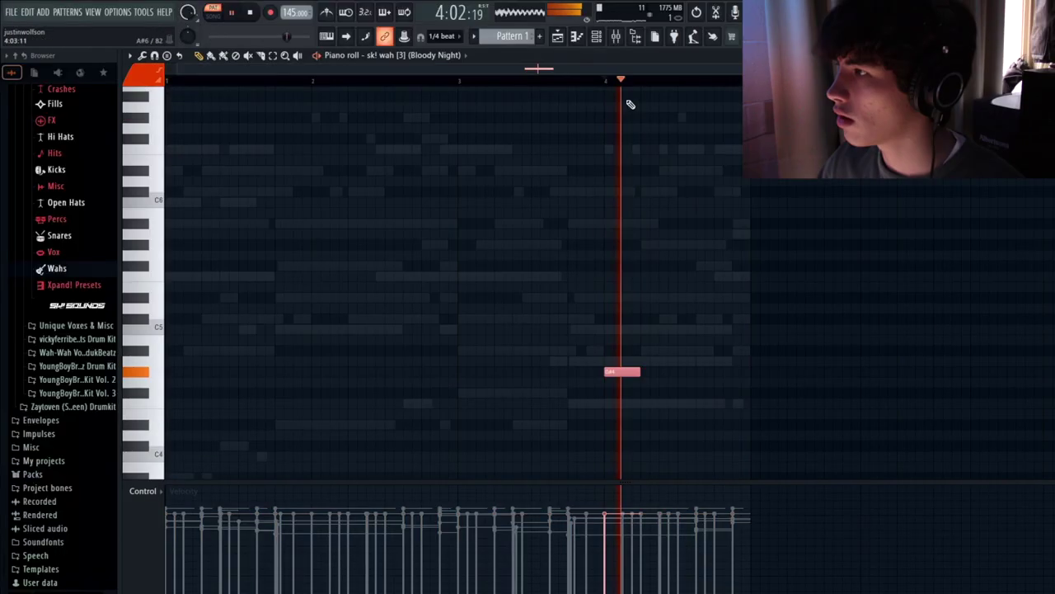
# - Place two wah [14] notes, A#4 halfway through bar 2 and F5 halfway through bar 4, and play back bar 4
pyautogui.click(596, 36)
pyautogui.click(762, 284)
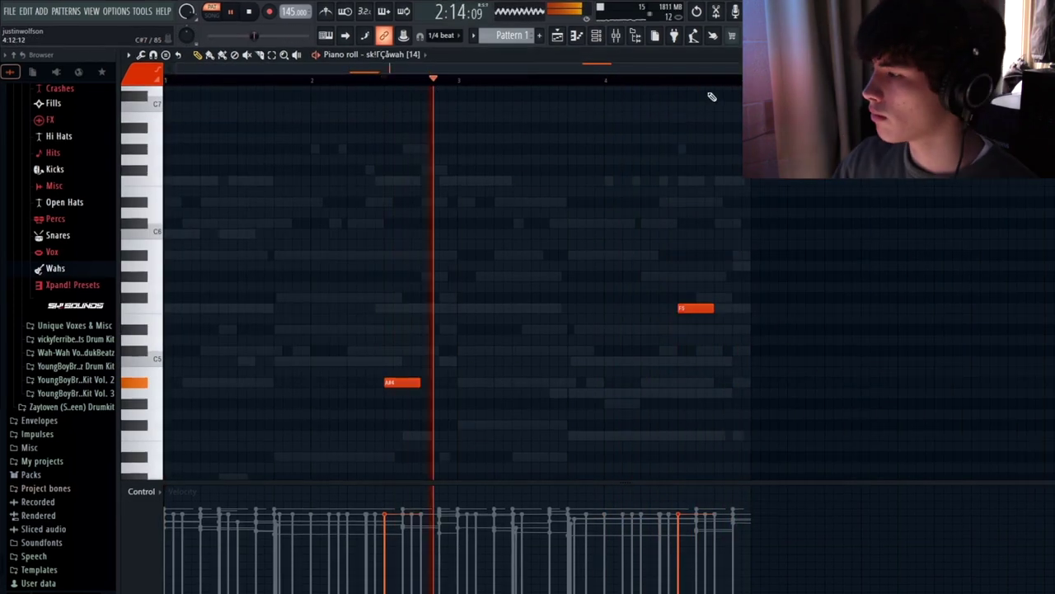
pyautogui.click(634, 78)
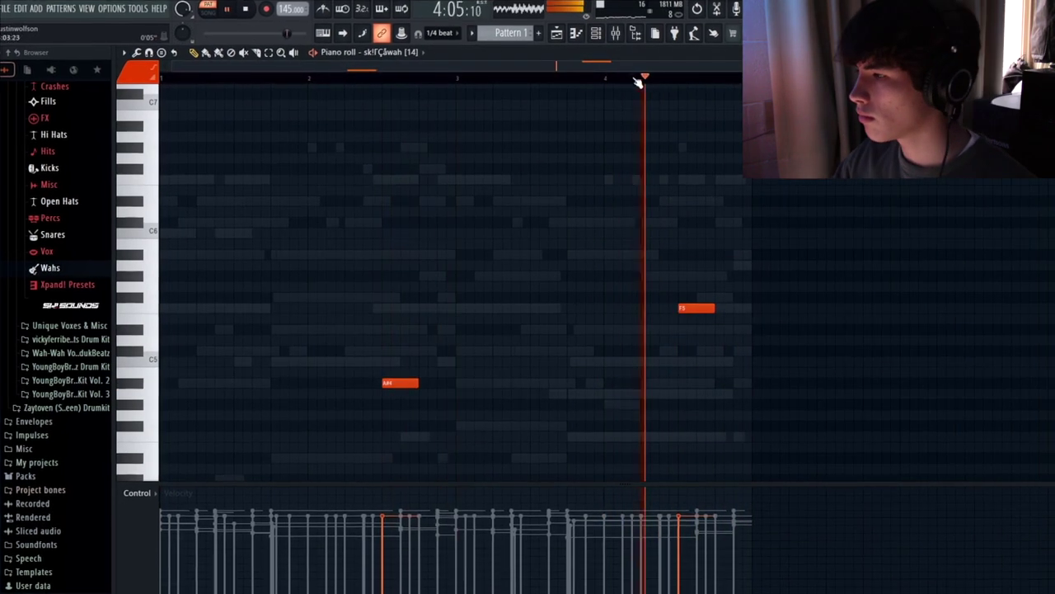
pyautogui.moveTo(684, 309)
pyautogui.mouseDown()
pyautogui.moveTo(681, 328)
pyautogui.moveTo(701, 306)
pyautogui.mouseUp()
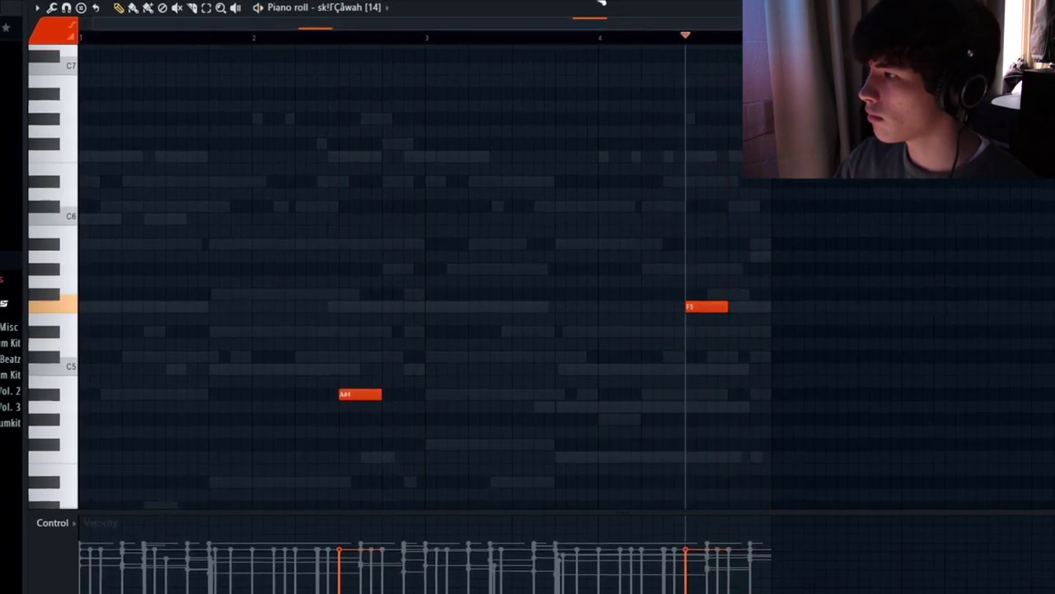
pyautogui.click(593, 7)
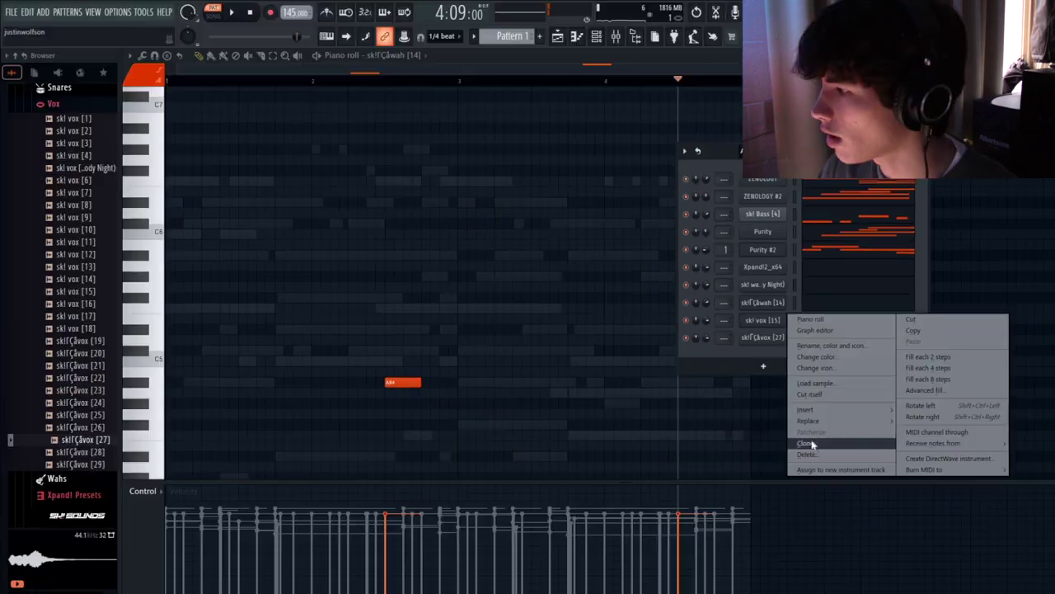
# - Delete the vox [15] channel and place vox [27] notes on B4 at the start of bars 1 and 3
pyautogui.click(806, 453)
pyautogui.click(606, 347)
pyautogui.click(762, 320)
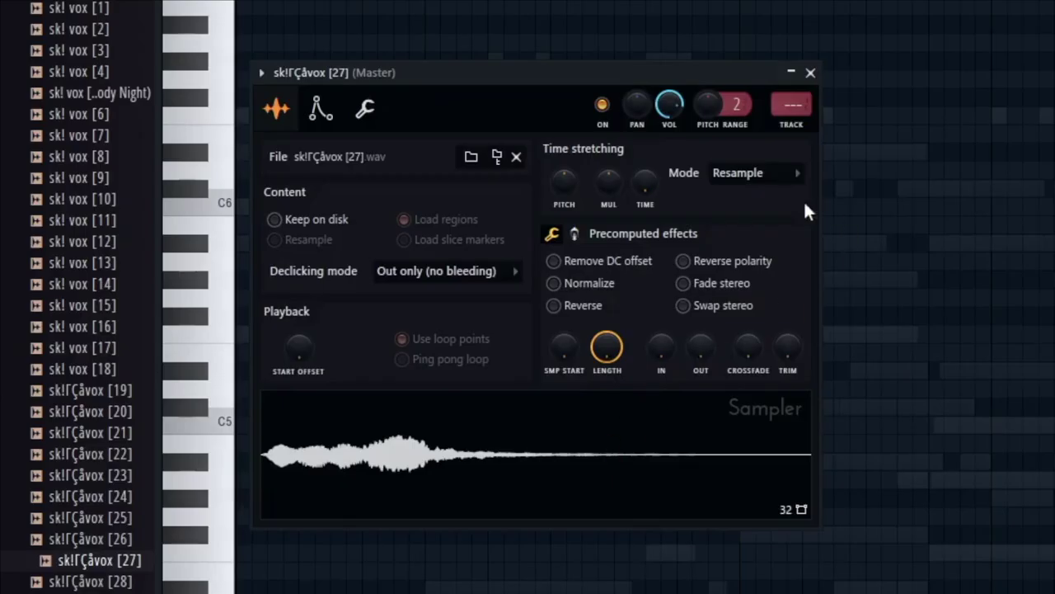
pyautogui.click(457, 215)
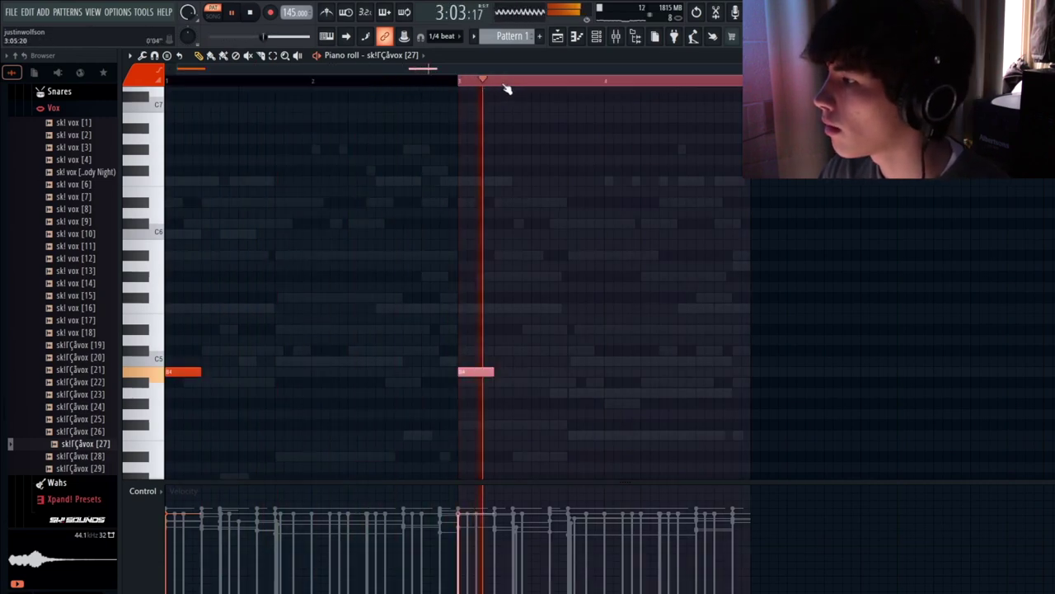
pyautogui.click(598, 40)
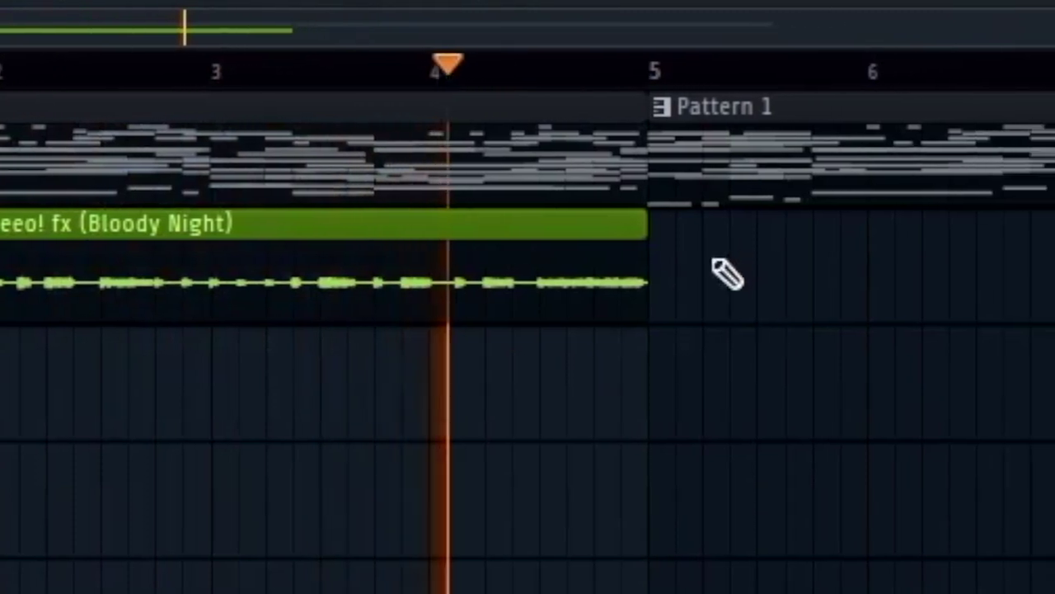
# - Copy the skeeo! fx (Bloody Night) audio clip beneath the second Pattern 1 clip, from halfway through bar 5 through bar 8, and show the audio channels
pyautogui.keyDown('ctrl'); pyautogui.click(516, 253); pyautogui.keyUp('ctrl')
pyautogui.moveTo(287, 253); pyautogui.dragTo(903, 250)
pyautogui.keyDown('ctrl'); pyautogui.click(642, 74); pyautogui.keyUp('ctrl')
pyautogui.press('F6')
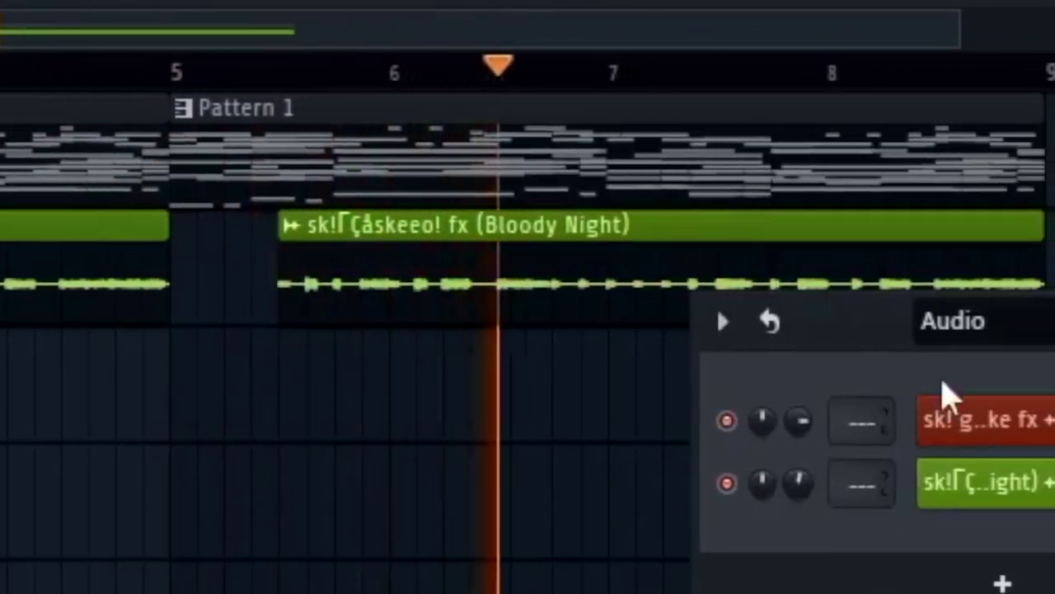
# - Show all channels and adjust the WahWahWah_2 sample's time stretching, trying the project tempo and whole-bar lengths
pyautogui.click(985, 322)
pyautogui.click(907, 371)
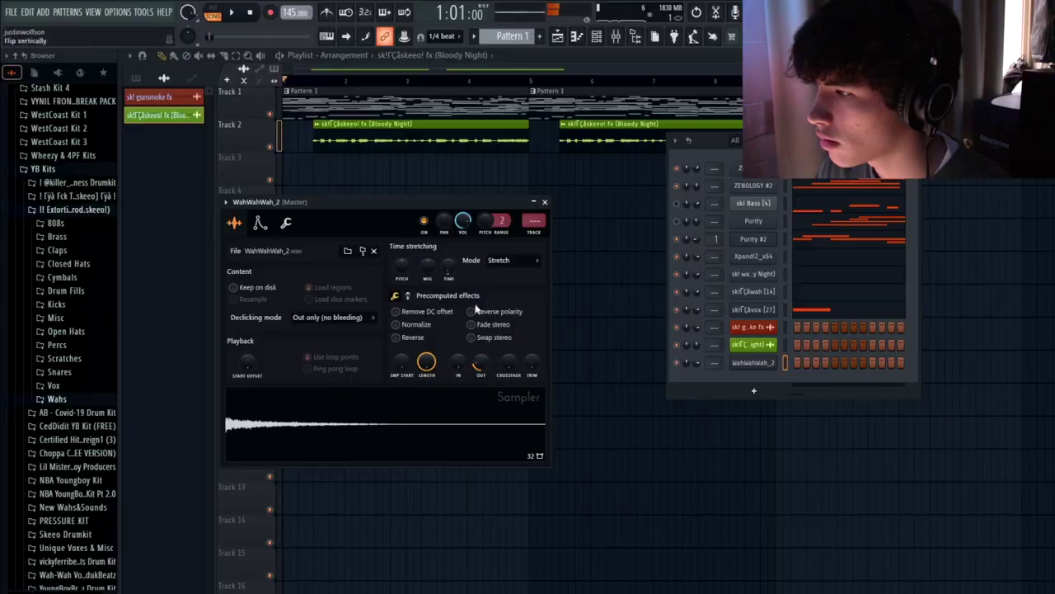
pyautogui.rightClick(450, 268)
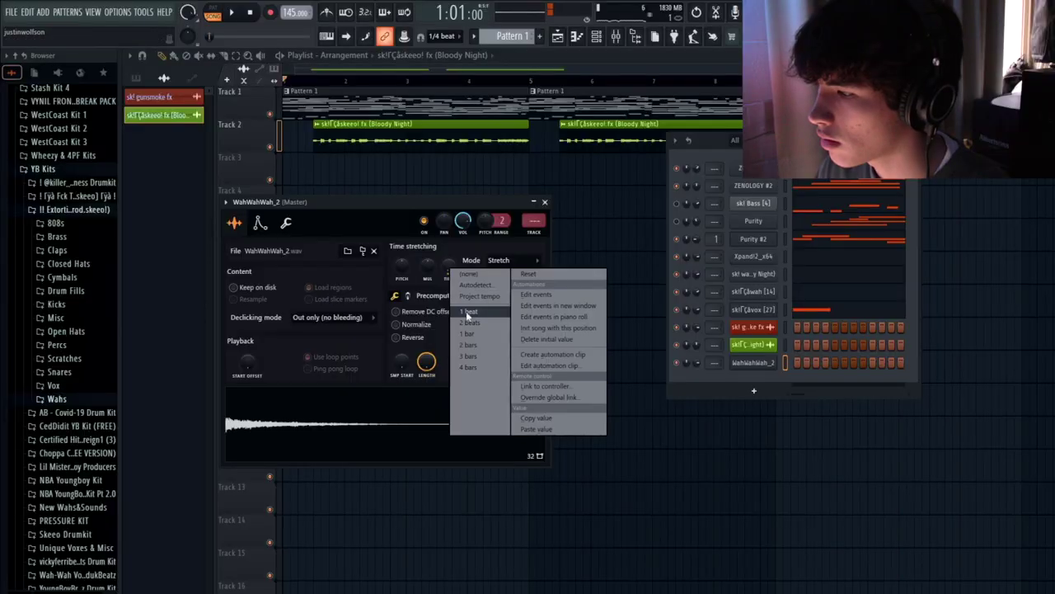
pyautogui.click(476, 296)
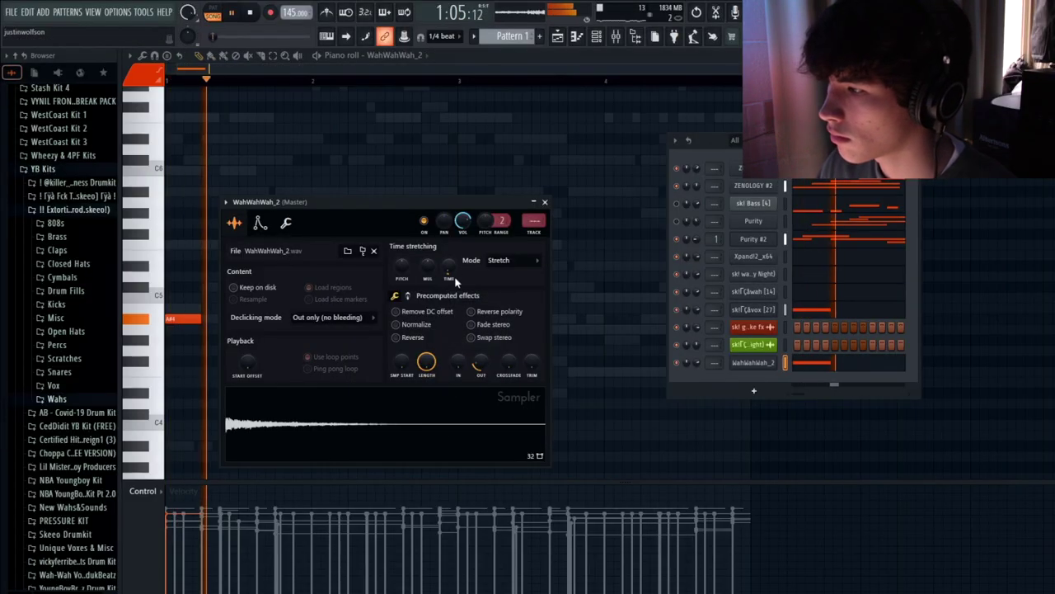
pyautogui.rightClick(453, 270)
pyautogui.click(475, 359)
pyautogui.rightClick(450, 275)
pyautogui.click(488, 367)
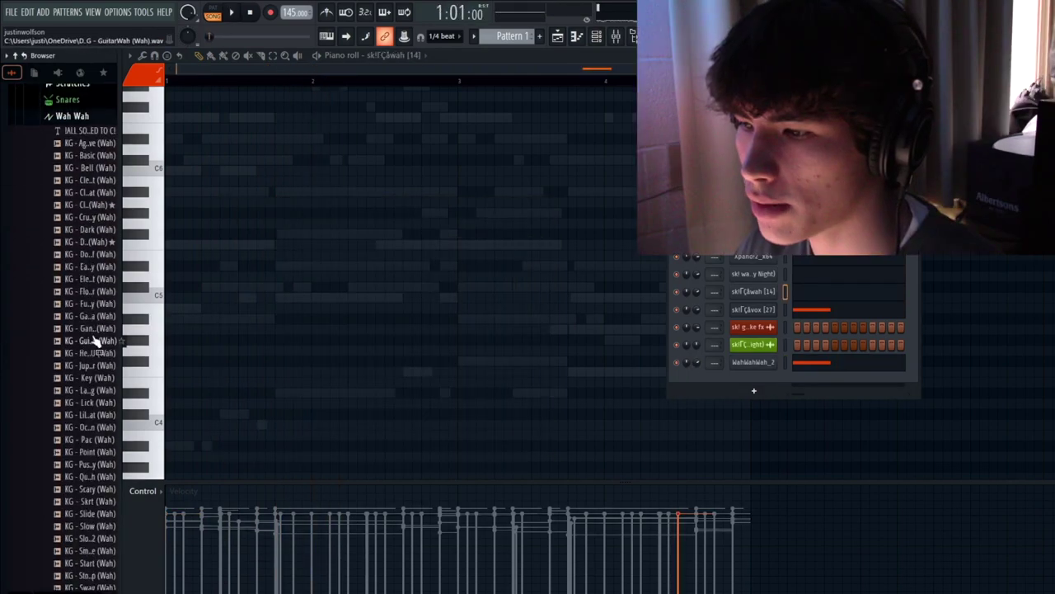
# - Add the KG - Trunk Stabz (Misc) sample as a channel and delete the KG - Stomp (Wah) F4 note late in bar 3
pyautogui.scroll(-5, 89, 342)
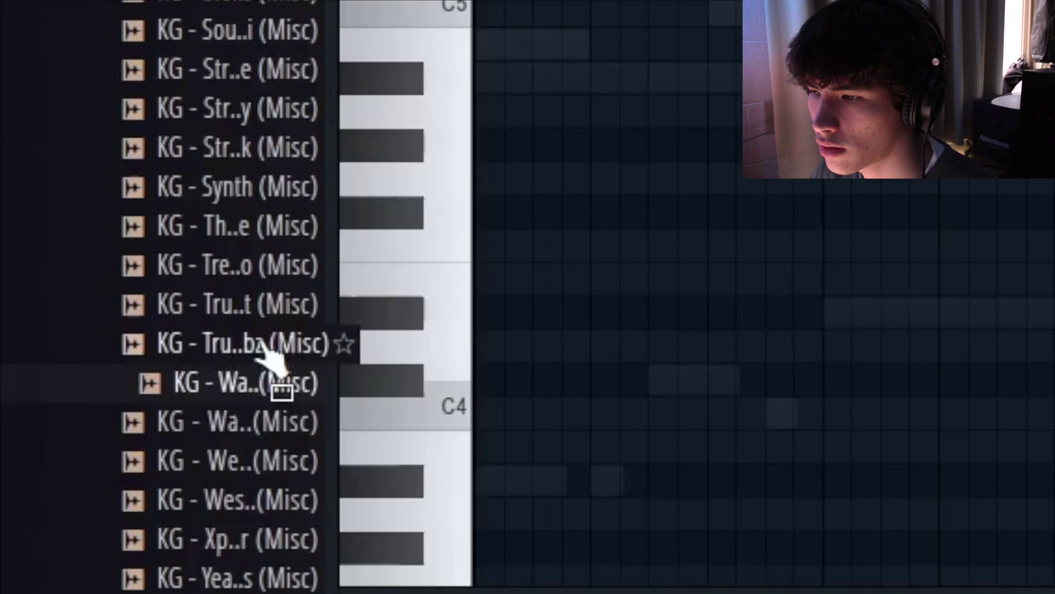
pyautogui.moveTo(251, 358); pyautogui.dragTo(429, 426)
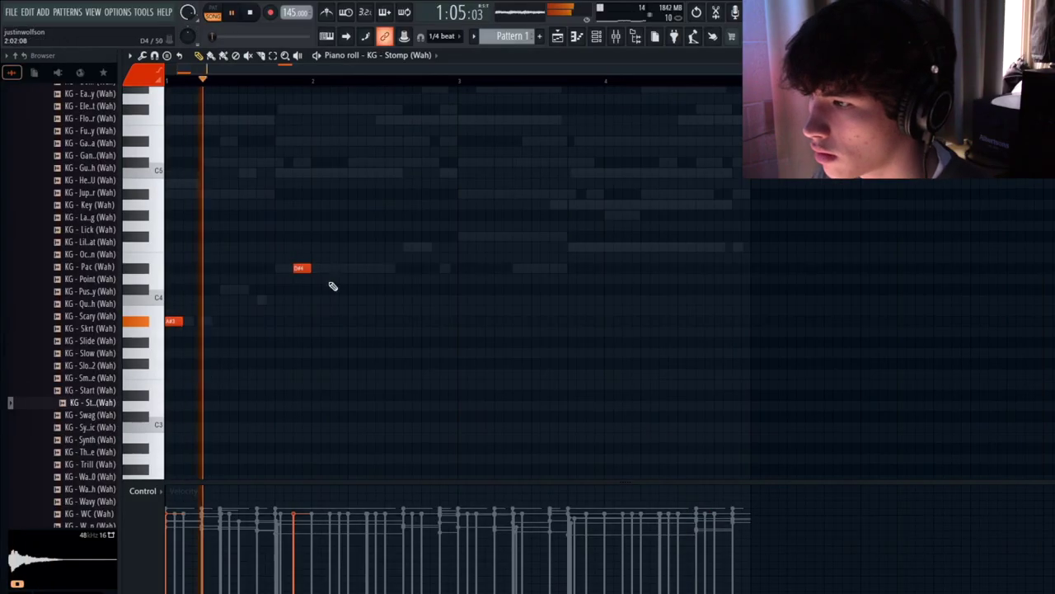
pyautogui.scroll(1, 323, 299)
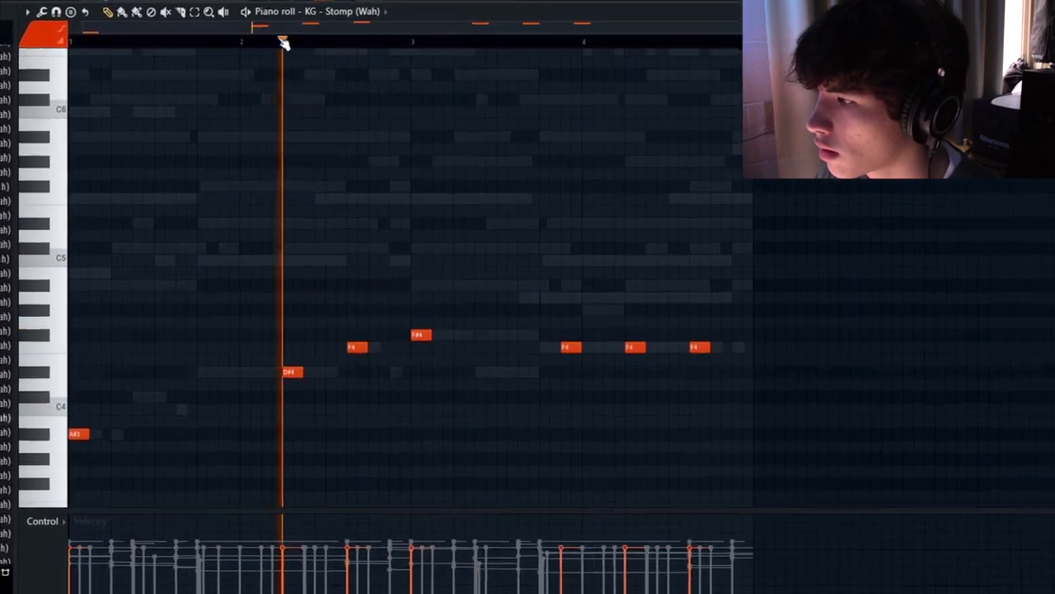
pyautogui.rightClick(552, 351)
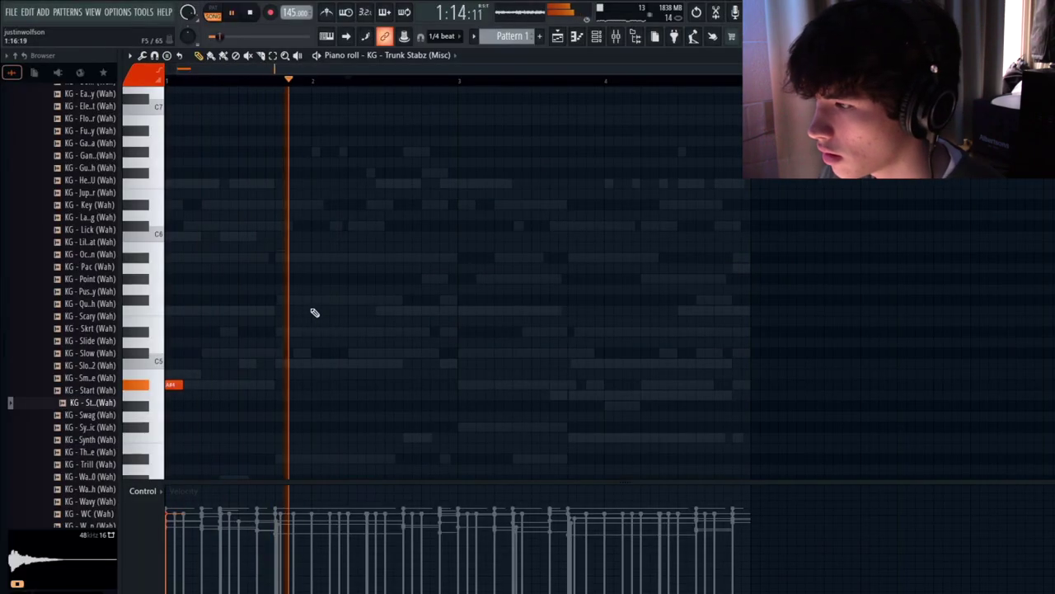
# - Copy the KG - Trunk Stabz (Misc) A#4 note from the start of bar 1 to the start of bar 3
pyautogui.moveTo(468, 83); pyautogui.dragTo(2, 228)
pyautogui.hotkey('ctrl', 'b')
pyautogui.keyDown('ctrl'); pyautogui.click(618, 82); pyautogui.keyUp('ctrl')
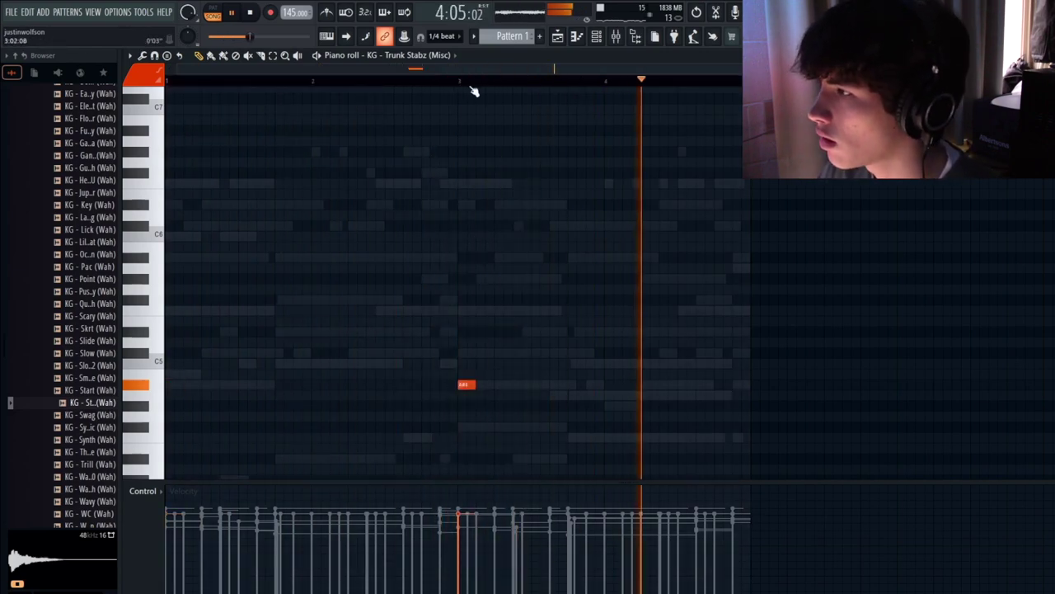
# - Set the KG - Trunk Stabz channel volume to 61% and check the KG - Stomp (Wah) notes
pyautogui.click(596, 36)
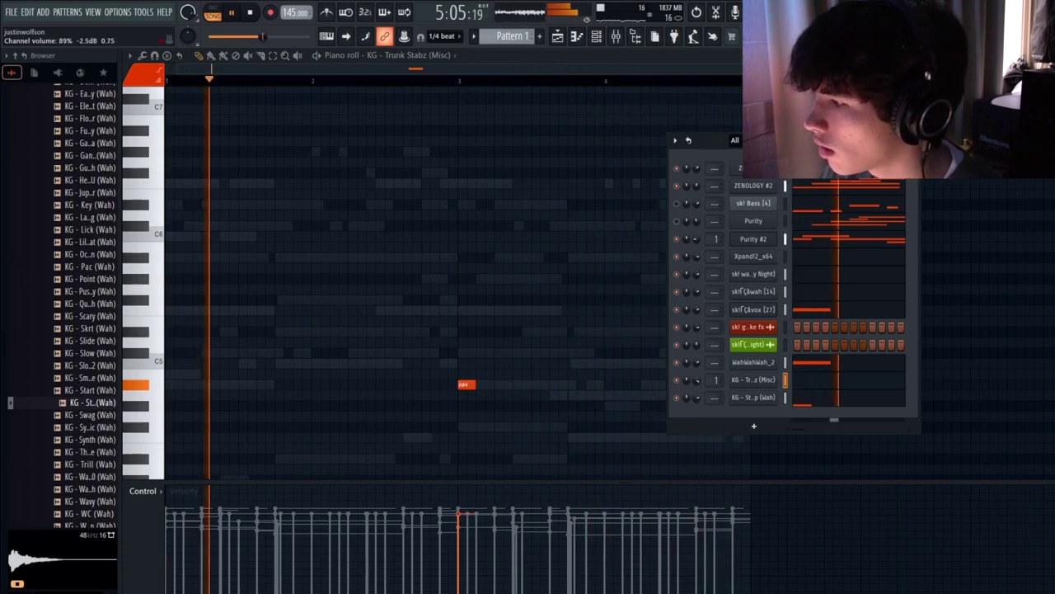
pyautogui.moveTo(698, 381); pyautogui.dragTo(699, 404)
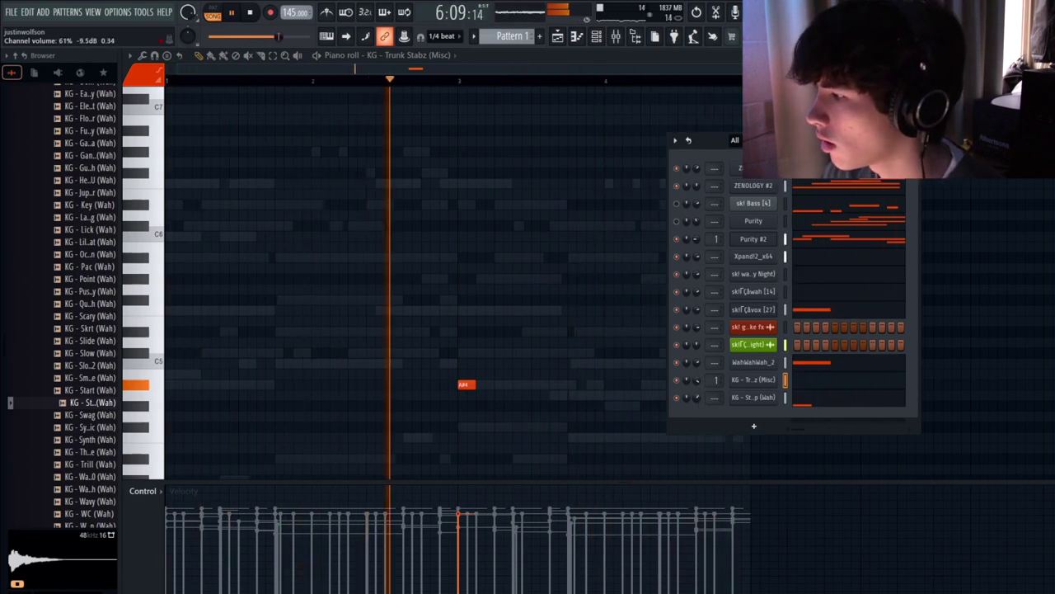
pyautogui.click(819, 405)
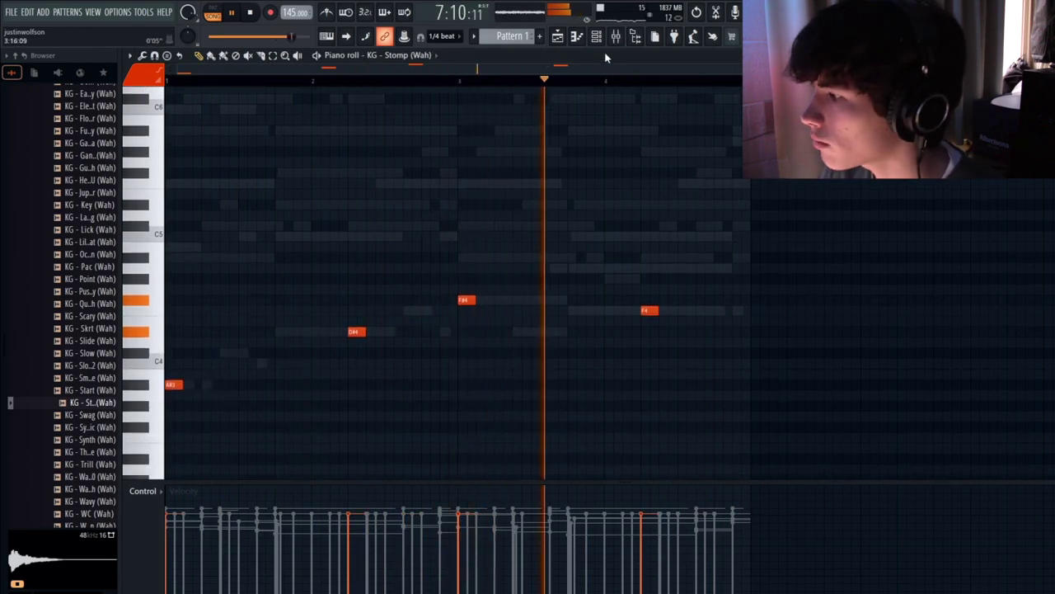
pyautogui.press('F6')
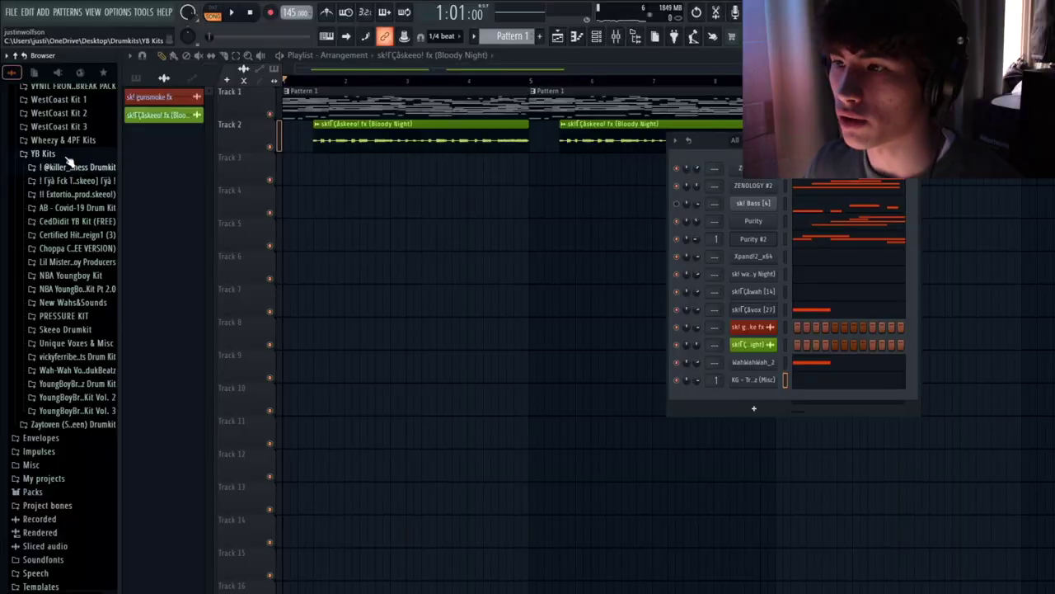
# - Load the 808_straight-zay sample from the YB Kits and detect its pitch regions
pyautogui.click(79, 165)
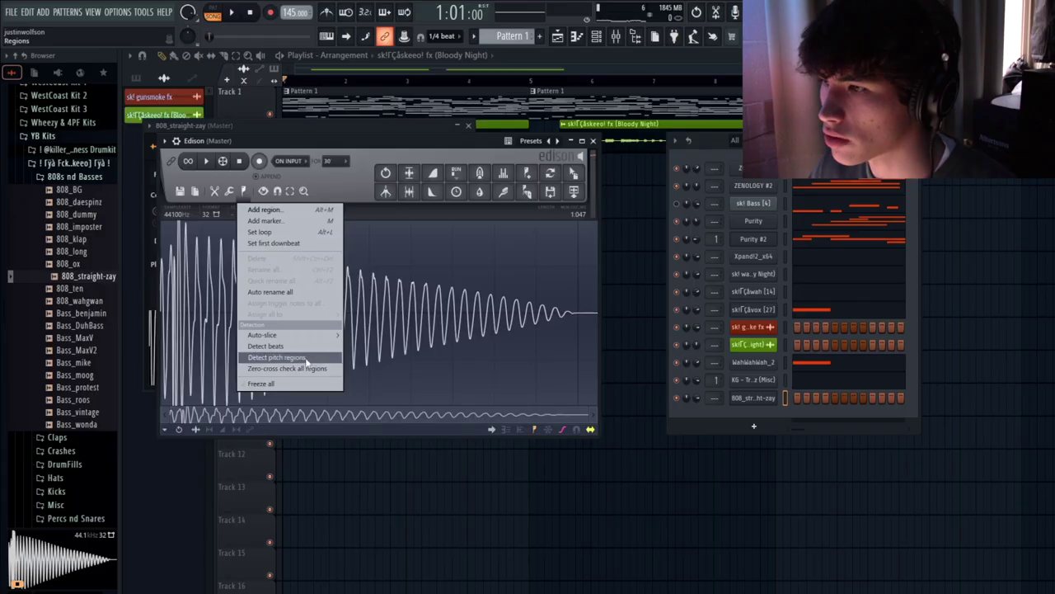
pyautogui.click(306, 364)
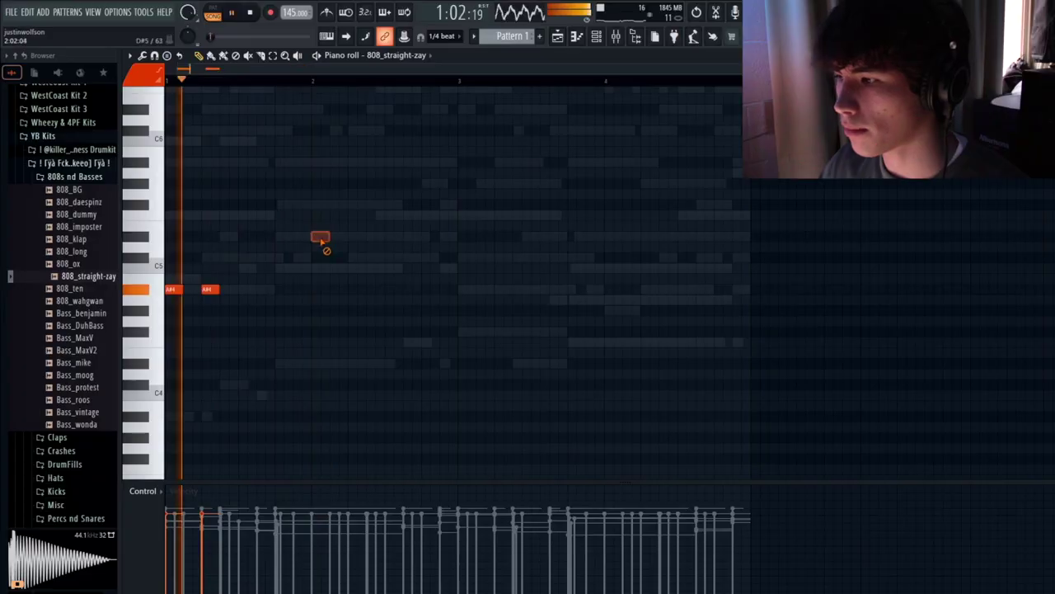
# - Write the 808_straight-zay bassline with D#5 and F5 in bar 2, replacing the second A#4 in bar 1 with a C5 near that bar's end
pyautogui.scroll(4, 365, 332)
pyautogui.click(354, 334)
pyautogui.scroll(1, 403, 393)
pyautogui.click(399, 364)
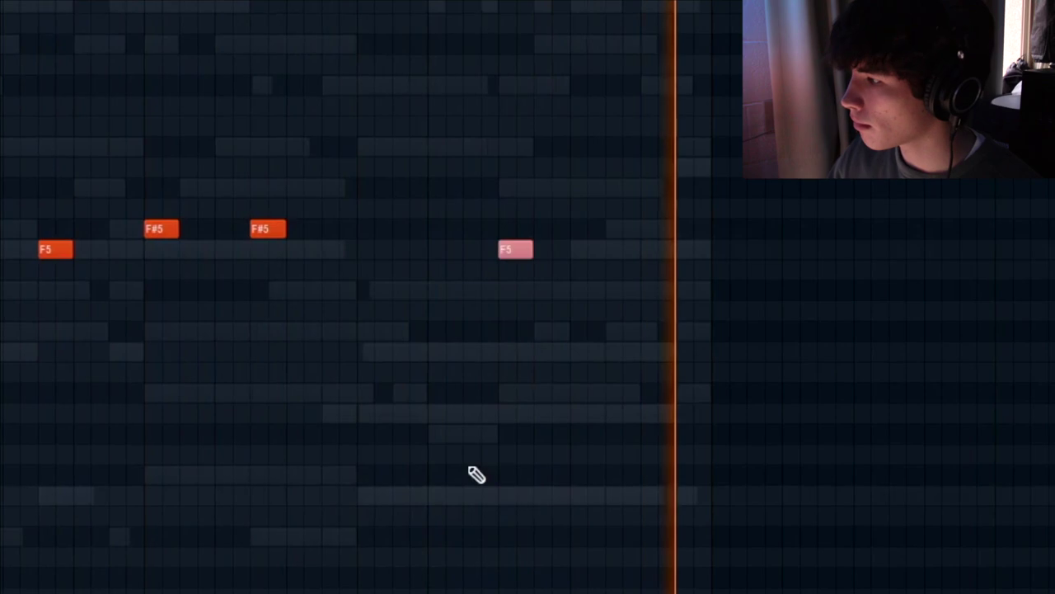
pyautogui.rightClick(257, 407)
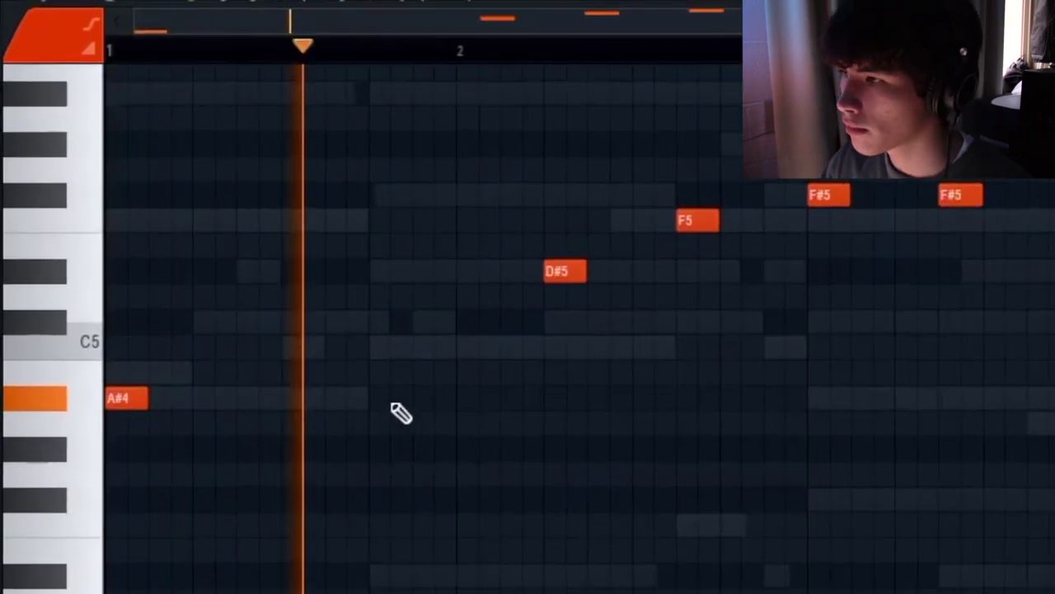
pyautogui.click(407, 335)
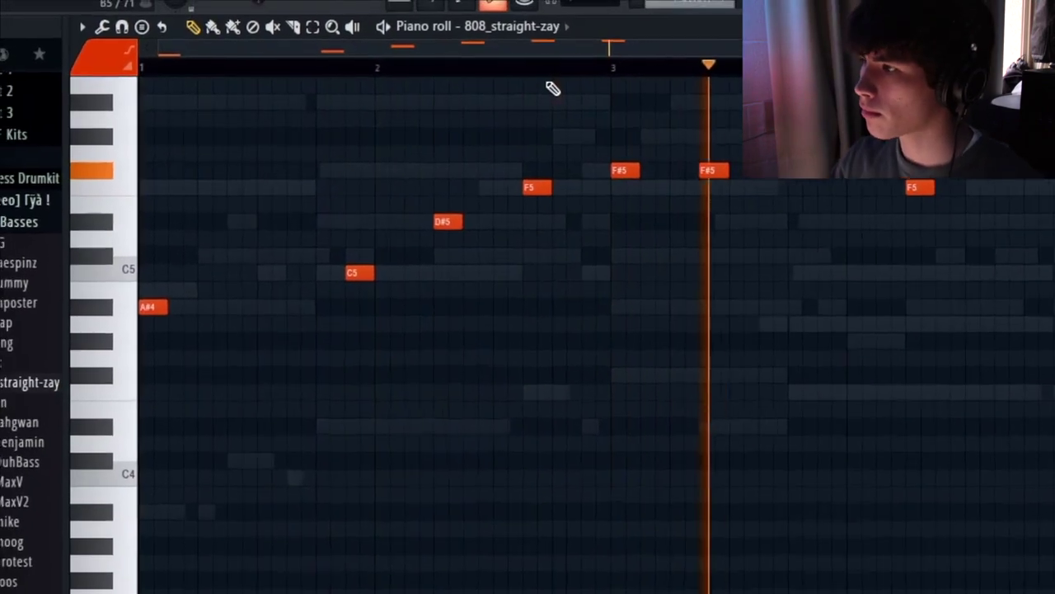
pyautogui.press('F6')
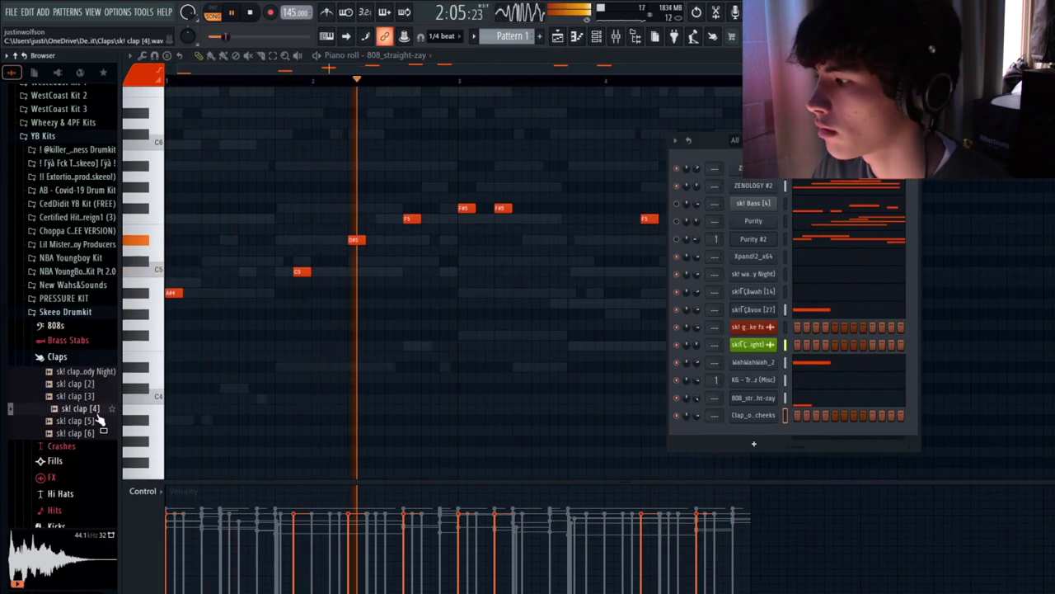
# - Swap the last channel's clap for sk! clap [4] and place C5 hits halfway through each of the four bars
pyautogui.rightClick(749, 417)
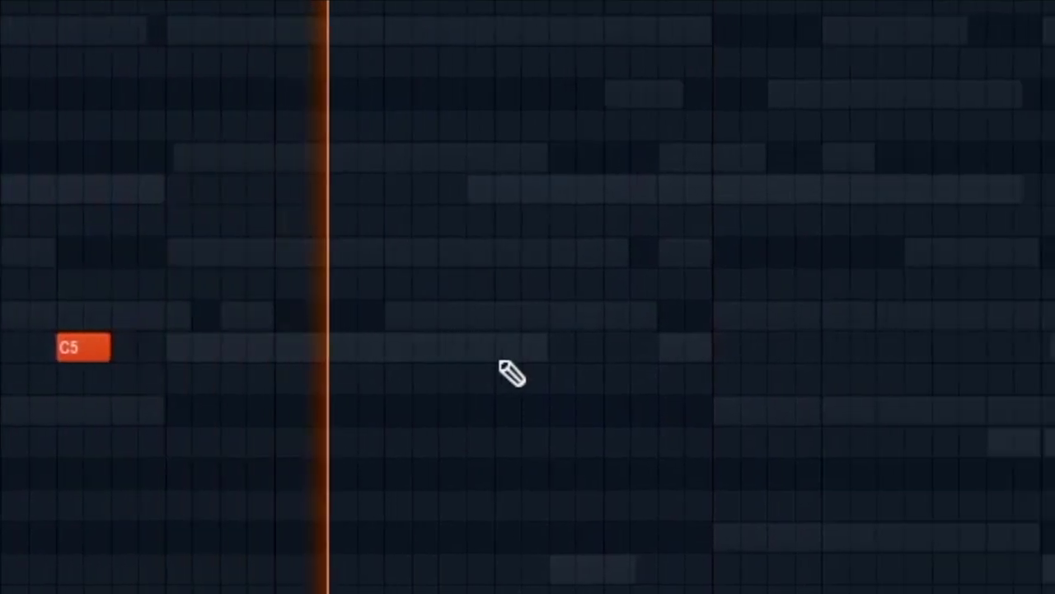
pyautogui.click(499, 355)
pyautogui.click(456, 347)
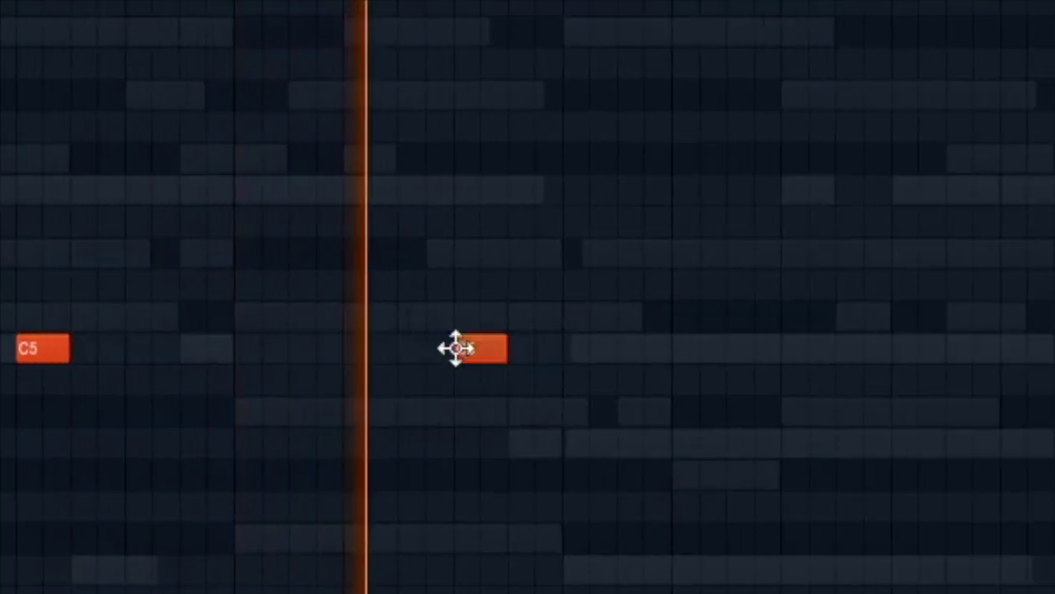
pyautogui.click(536, 349)
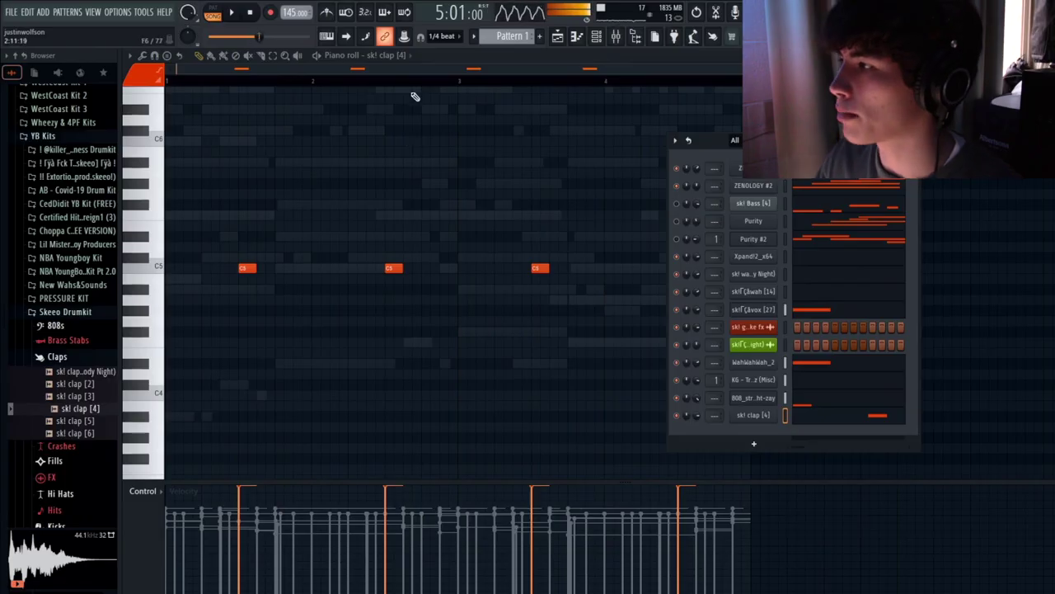
pyautogui.press('F6')
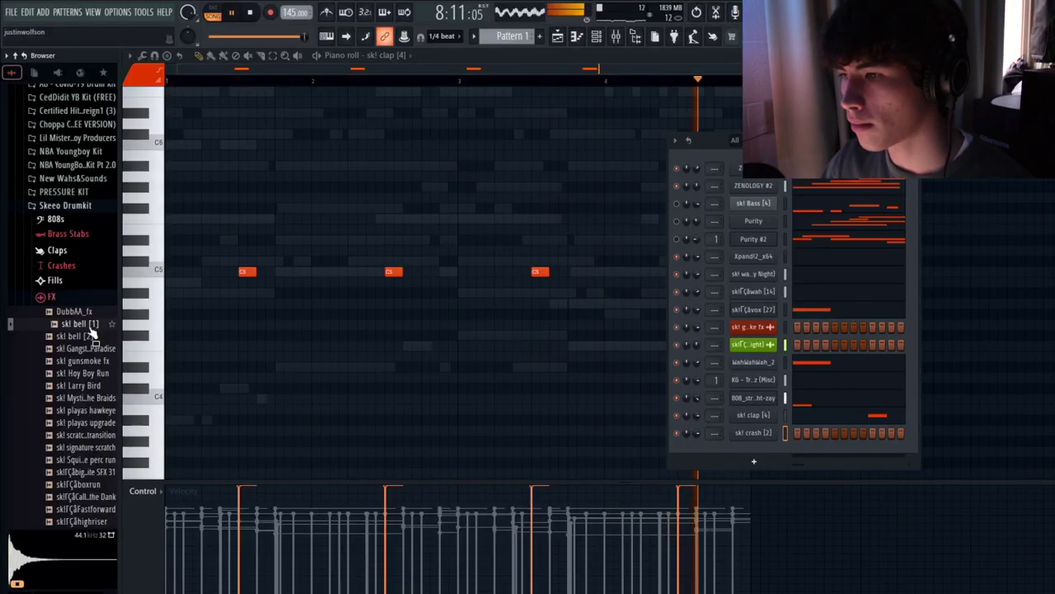
# - Add sk! bell [1] as a new channel and place D#5 notes on the first two beats of bar 1
pyautogui.moveTo(752, 458); pyautogui.dragTo(752, 452)
pyautogui.press('space')
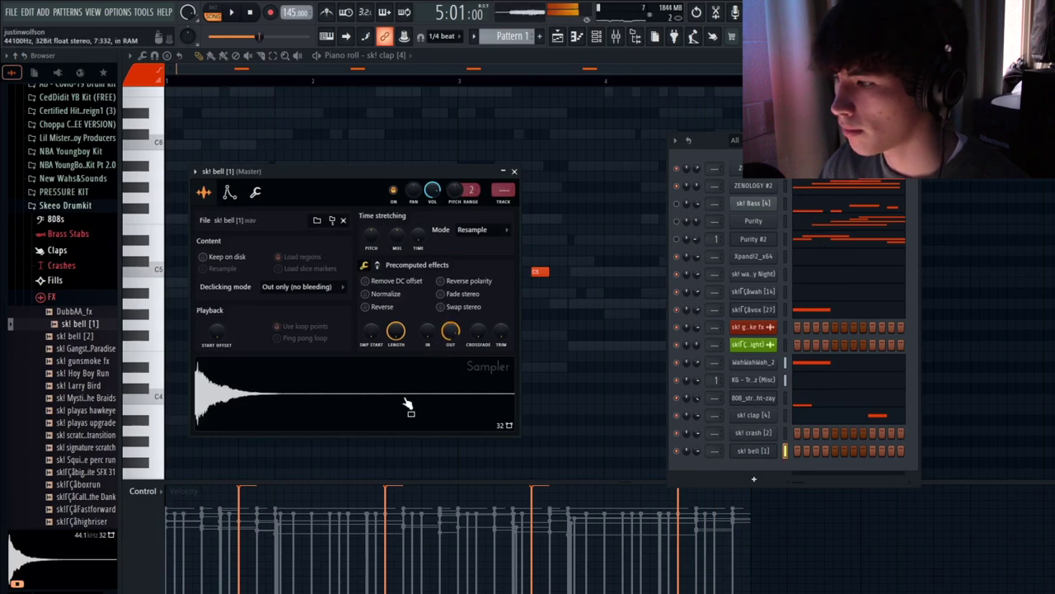
pyautogui.rightClick(408, 404)
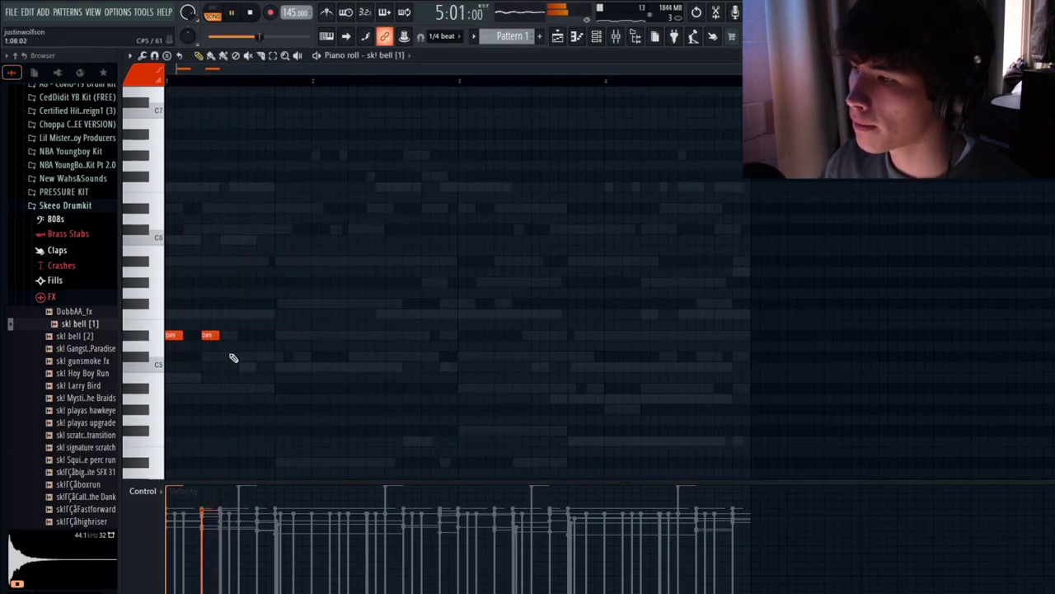
pyautogui.click(596, 36)
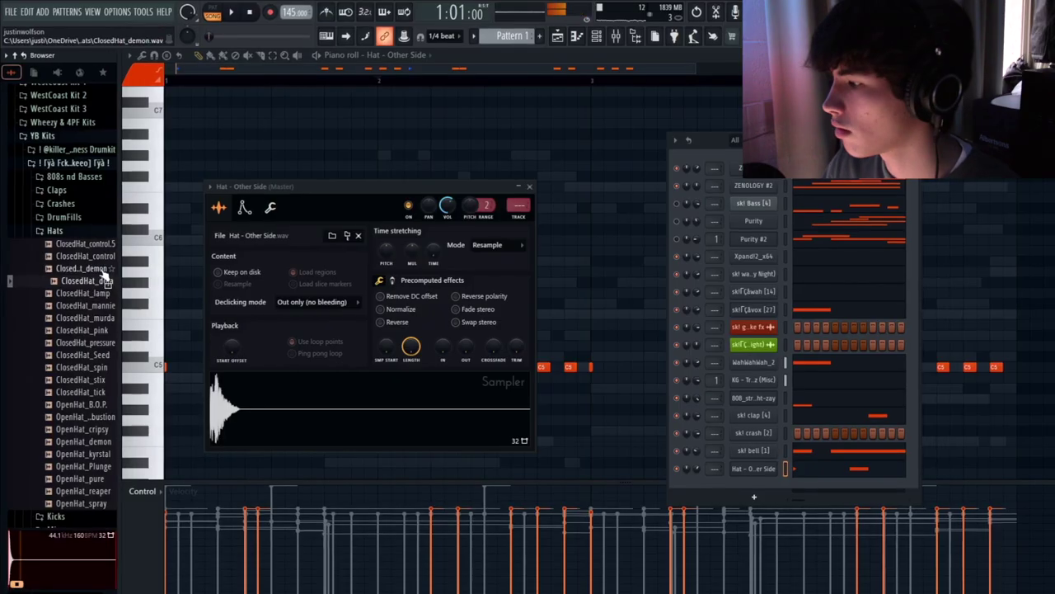
# - Replace the Hat - Other Side sample with ClosedHat_demon and turn off its loop points
pyautogui.moveTo(789, 451); pyautogui.dragTo(791, 466)
pyautogui.press('space')
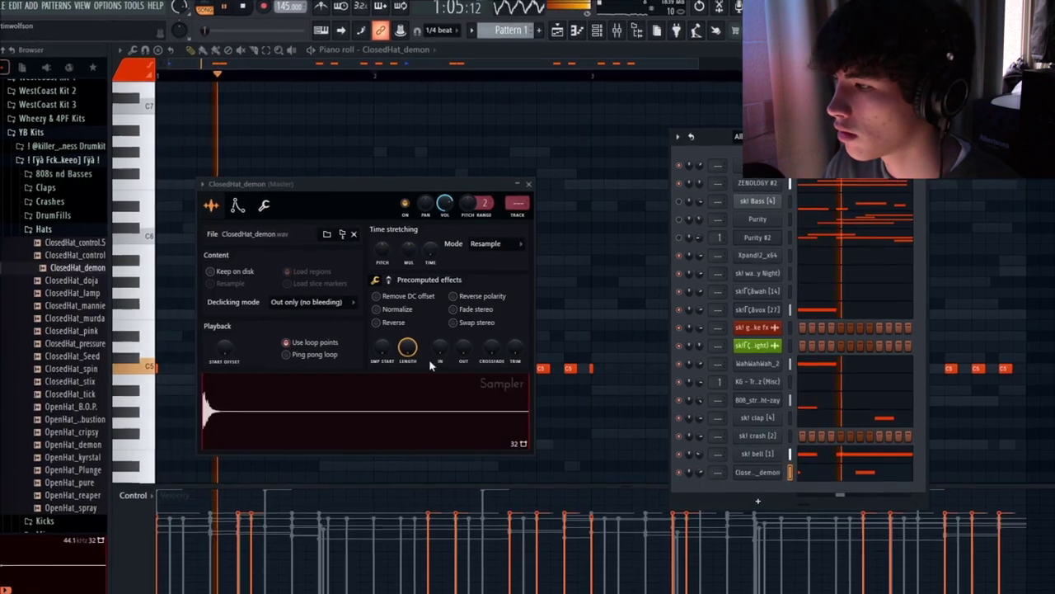
pyautogui.press('space')
pyautogui.click(328, 342)
# - Adjust the ClosedHat_demon sample's length and fade-out while auditioning it in playback
pyautogui.moveTo(405, 350)
pyautogui.mouseDown()
pyautogui.moveTo(405, 388)
pyautogui.moveTo(394, 339)
pyautogui.mouseUp()
pyautogui.press('space')
pyautogui.press('space')
pyautogui.press('space')
pyautogui.press('space')
pyautogui.moveTo(457, 356); pyautogui.dragTo(457, 338)
pyautogui.press('space')
# - Raise the boost slightly in the ClosedHat_demon sample's precomputed effects
pyautogui.click(367, 278)
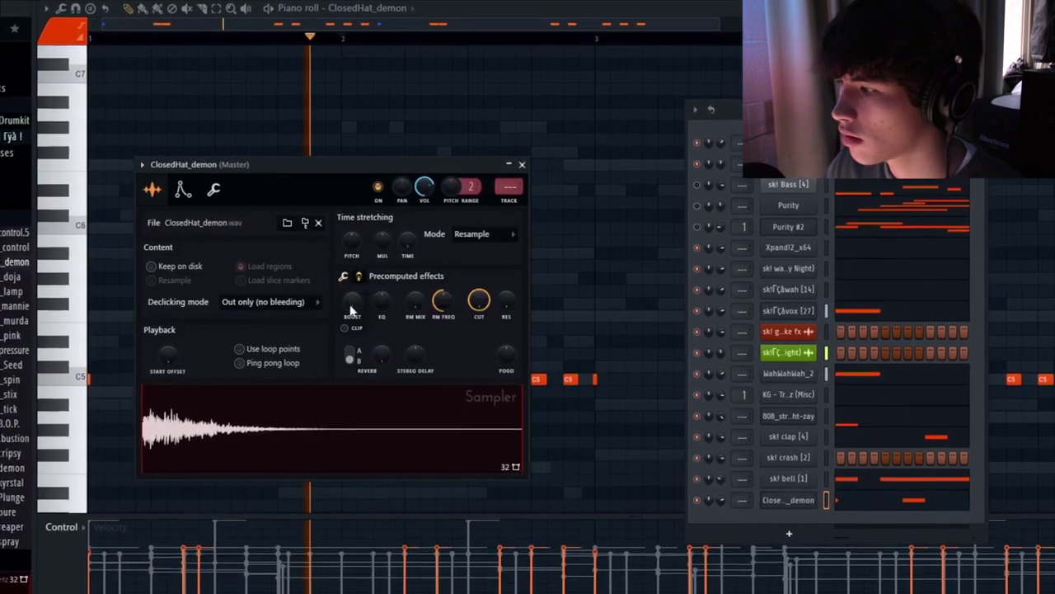
pyautogui.moveTo(361, 306); pyautogui.dragTo(360, 297)
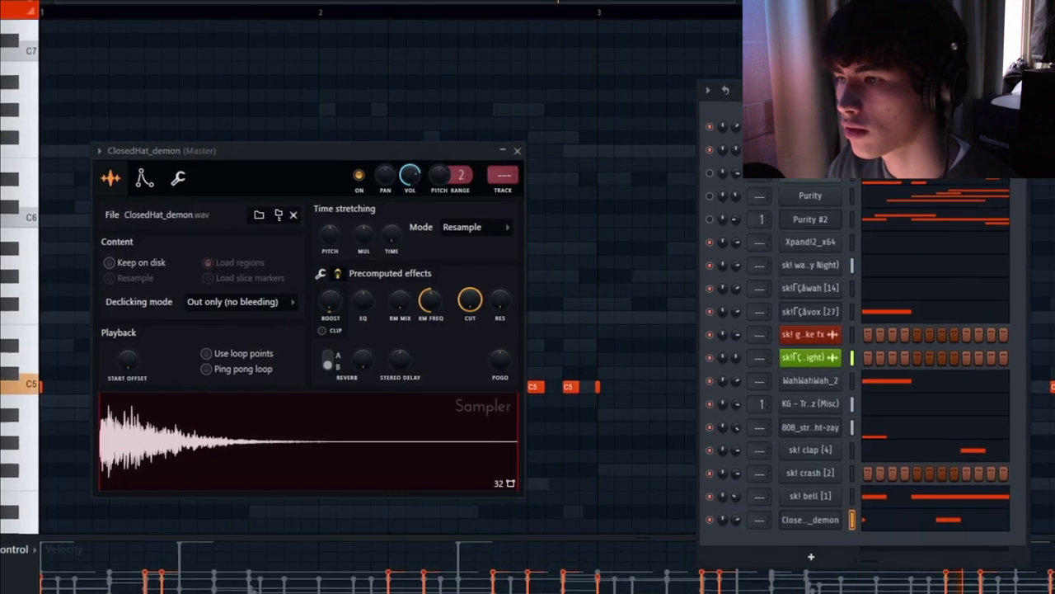
pyautogui.moveTo(334, 338); pyautogui.dragTo(808, 544)
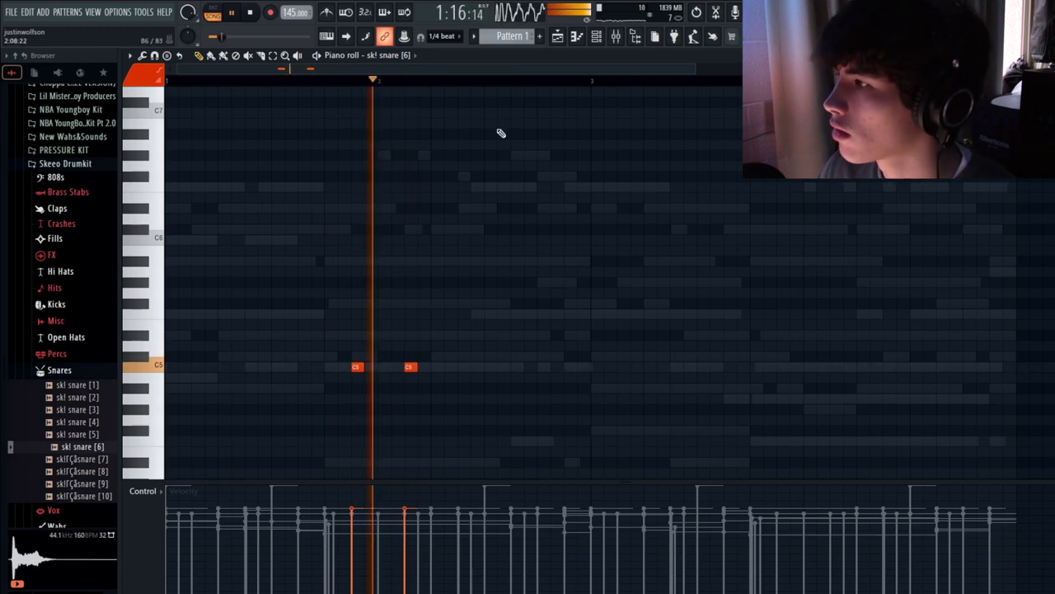
# - Duplicate the two sk! snare [6] notes of bars 1 and 2 into bars 3 and 4, and open the snare channel's settings
pyautogui.moveTo(591, 81); pyautogui.dragTo(17, 299)
pyautogui.hotkey('ctrl', 'b')
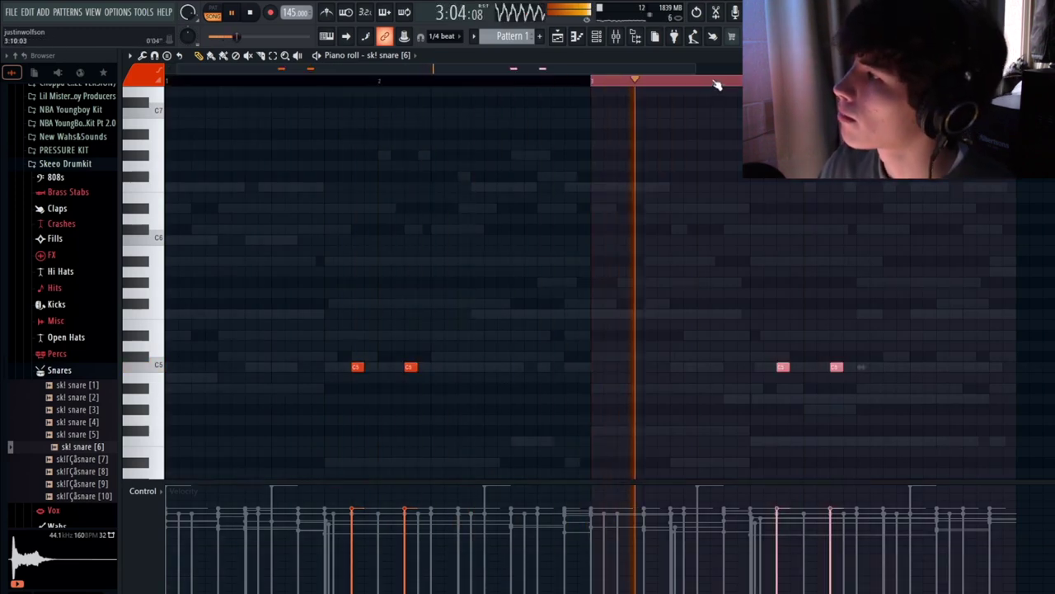
pyautogui.keyDown('ctrl'); pyautogui.click(715, 82); pyautogui.keyUp('ctrl')
pyautogui.click(598, 37)
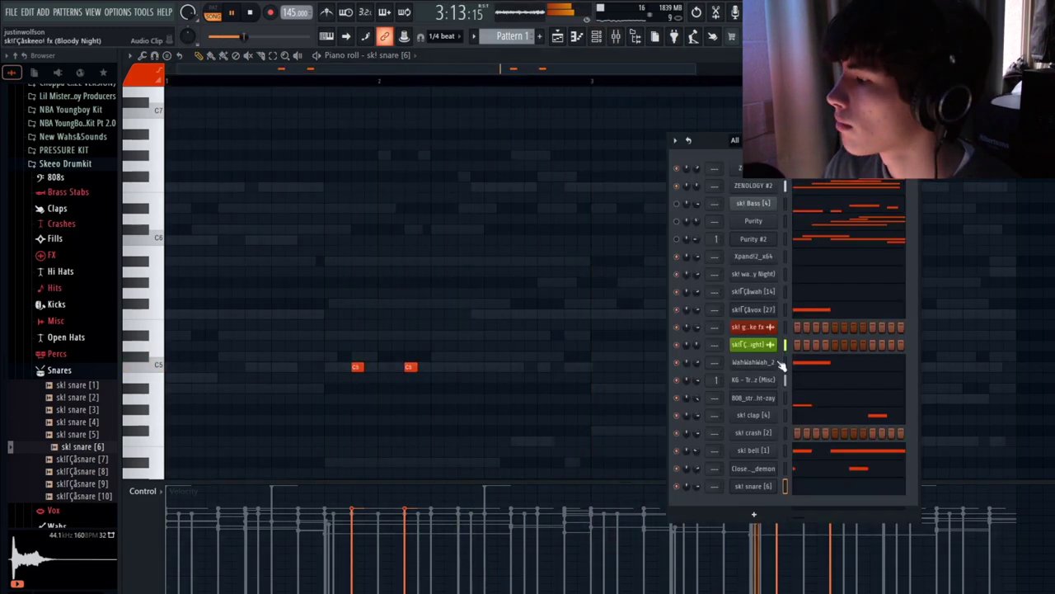
pyautogui.click(752, 487)
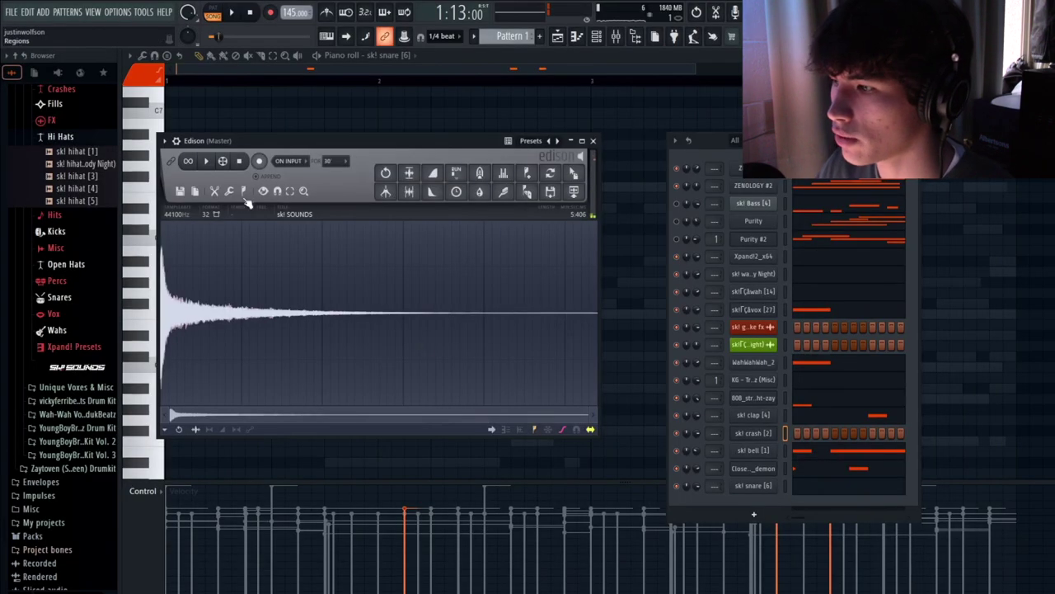
# - Detect the sk! crash [2] sample's pitch regions and add sk! Kick [4] as a new channel
pyautogui.click(244, 192)
pyautogui.click(285, 362)
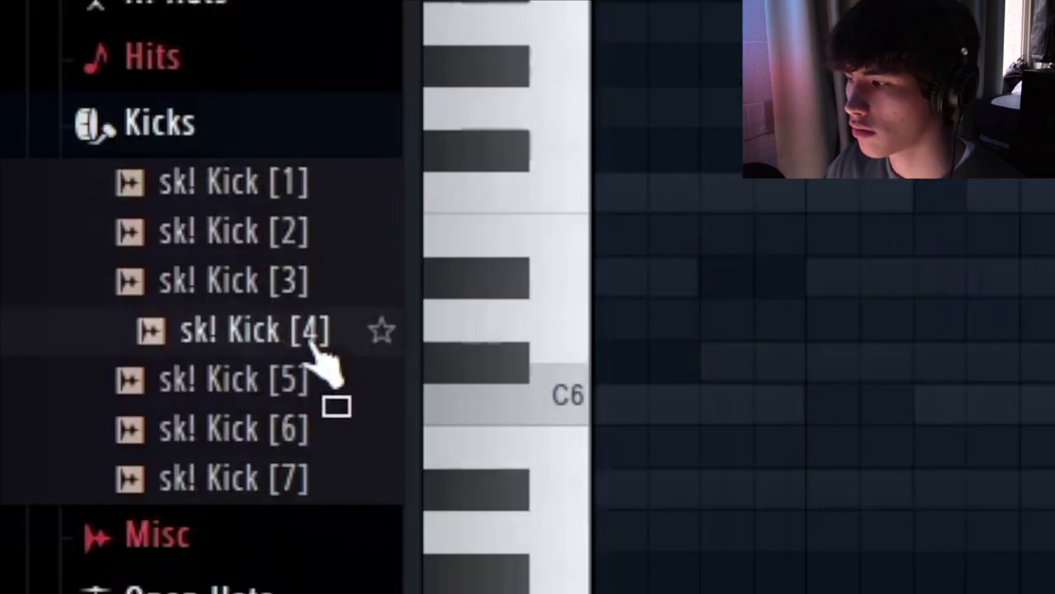
pyautogui.moveTo(292, 346); pyautogui.dragTo(706, 424)
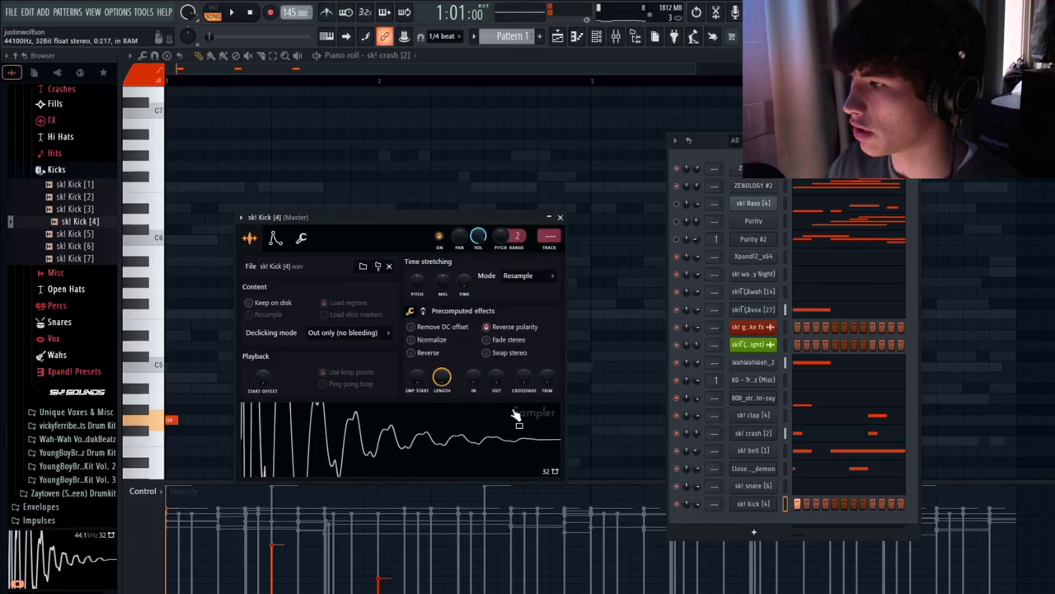
# - Program a four-bar pattern of short C5 hits for the sk! Kick [4] channel and replace its sample with Final Pierre Kick
pyautogui.rightClick(753, 503)
pyautogui.click(802, 478)
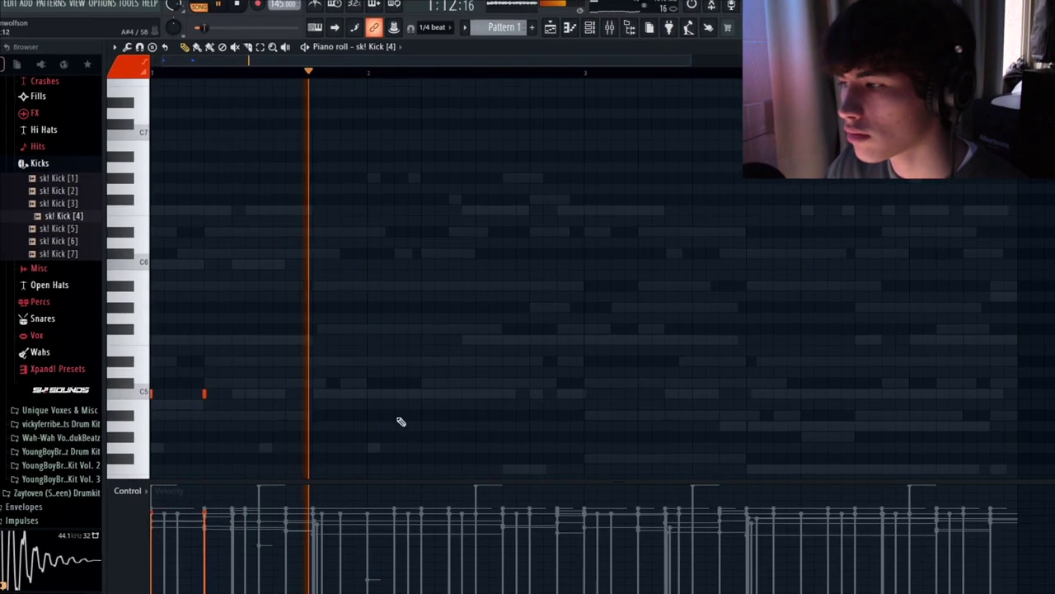
pyautogui.click(425, 395)
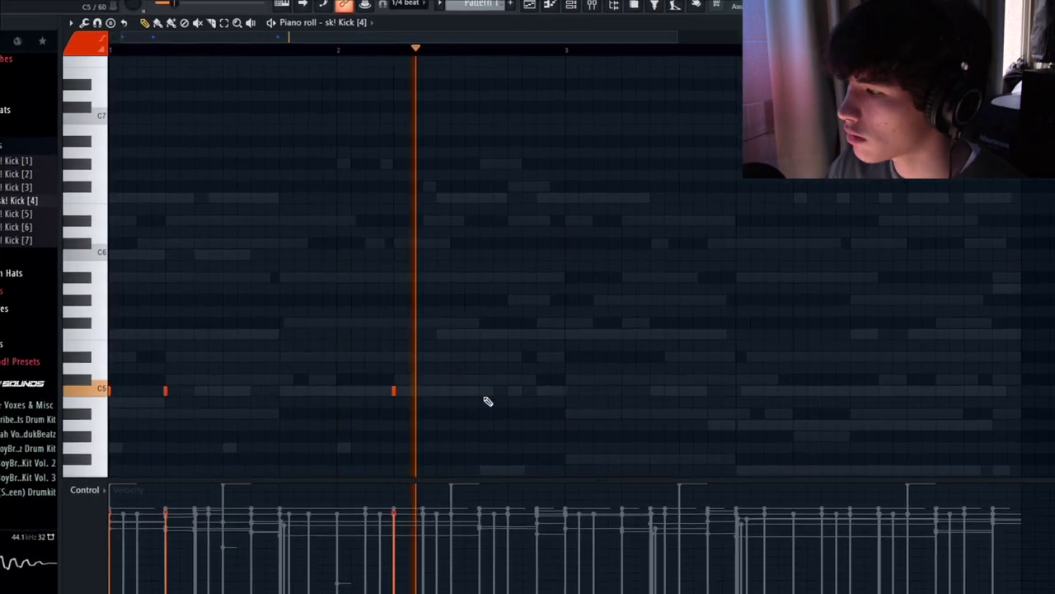
pyautogui.click(506, 395)
pyautogui.click(540, 384)
pyautogui.click(596, 381)
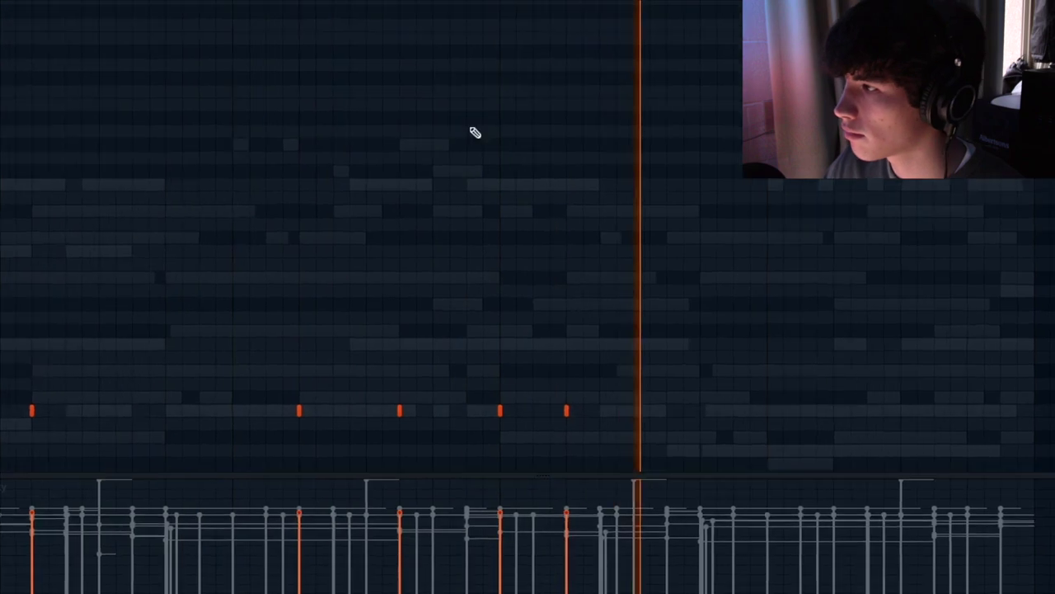
pyautogui.click(422, 401)
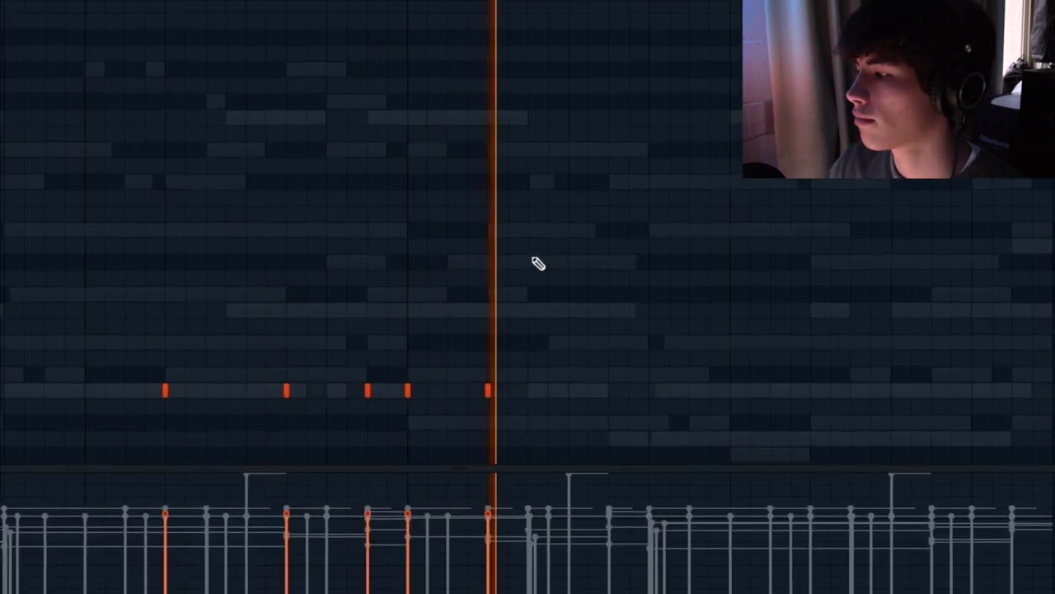
pyautogui.click(793, 378)
pyautogui.click(937, 378)
pyautogui.click(1026, 378)
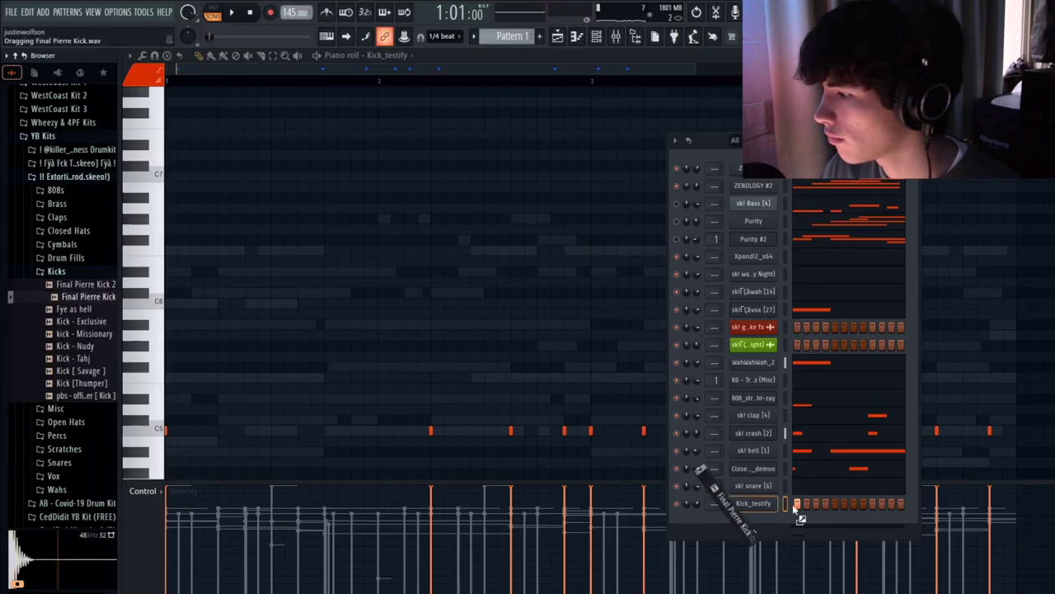
pyautogui.click(745, 504)
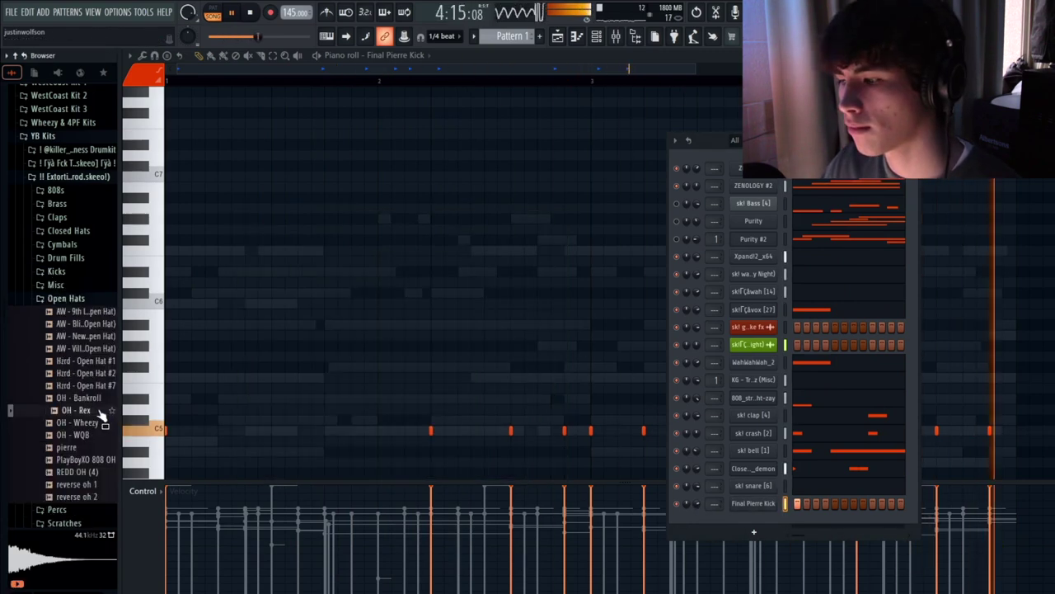
# - Add OH - Rex as a new channel with C5 hits at the start of bars 1 and 3 and on beat 3 of bars 2 and 4
pyautogui.moveTo(103, 415); pyautogui.dragTo(753, 521)
pyautogui.rightClick(753, 521)
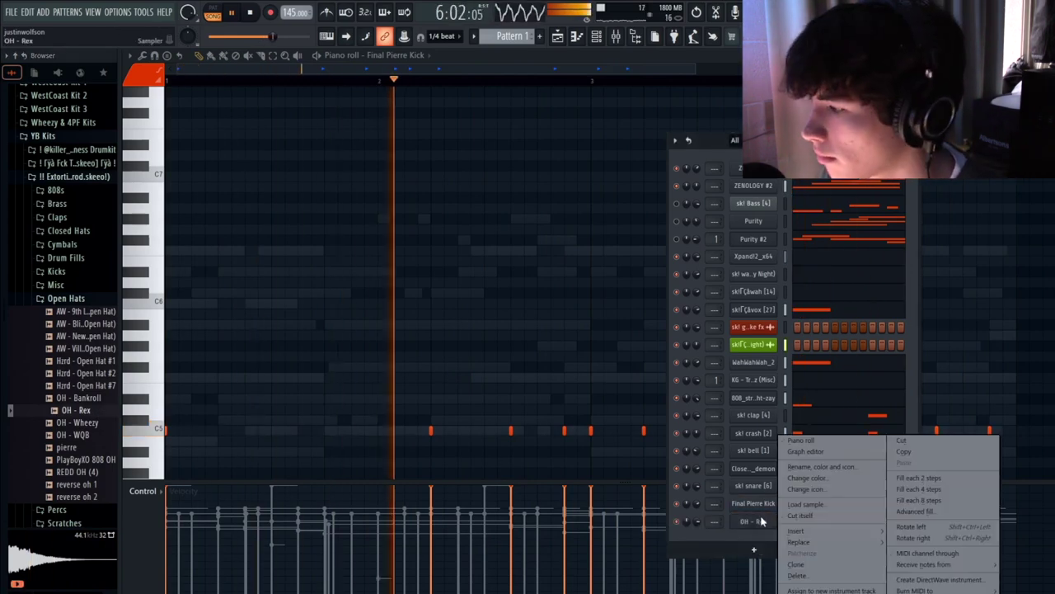
pyautogui.click(804, 441)
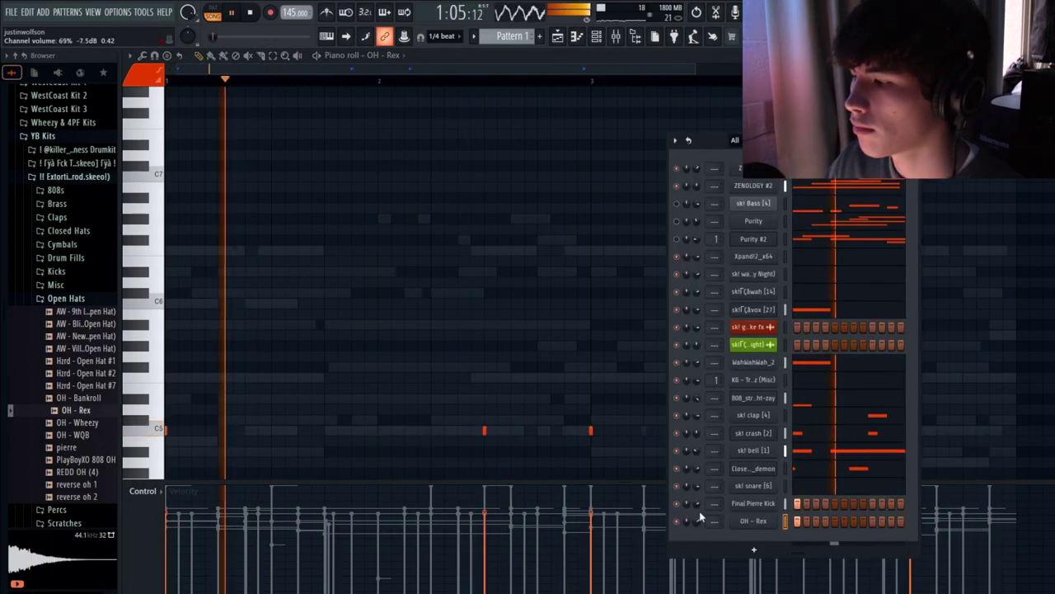
pyautogui.press('F6')
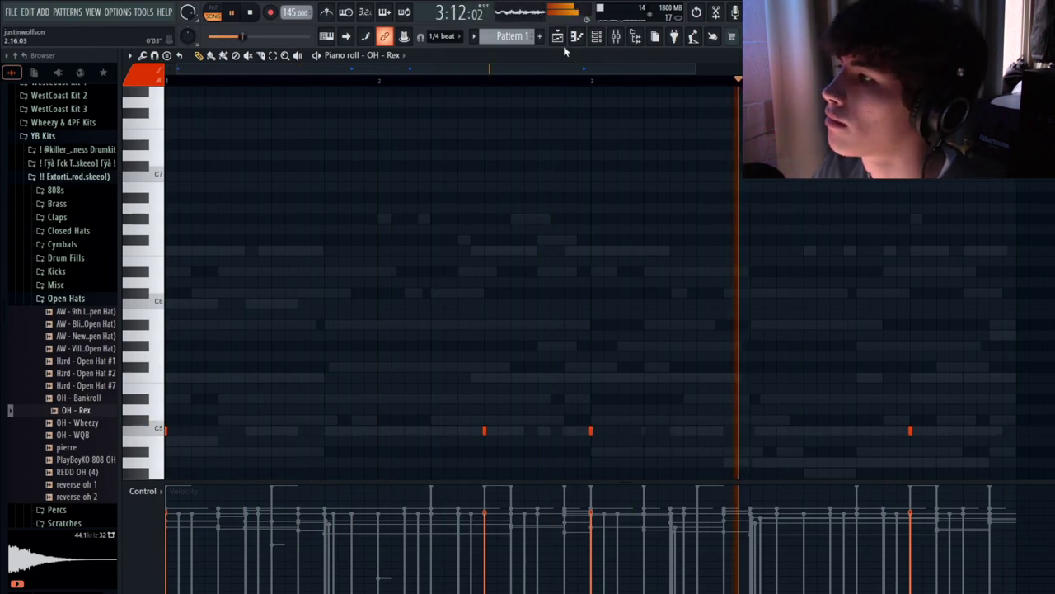
# - Show the playlist arrangement and browse the drum kit folders inside YB Kits for another sound
pyautogui.press('F5')
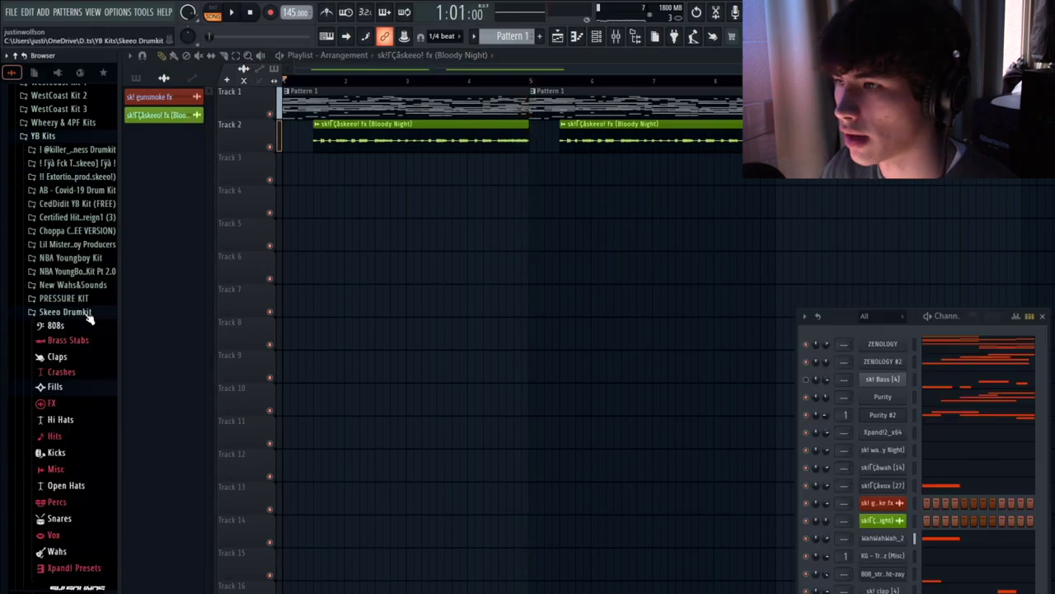
pyautogui.click(88, 160)
pyautogui.click(82, 172)
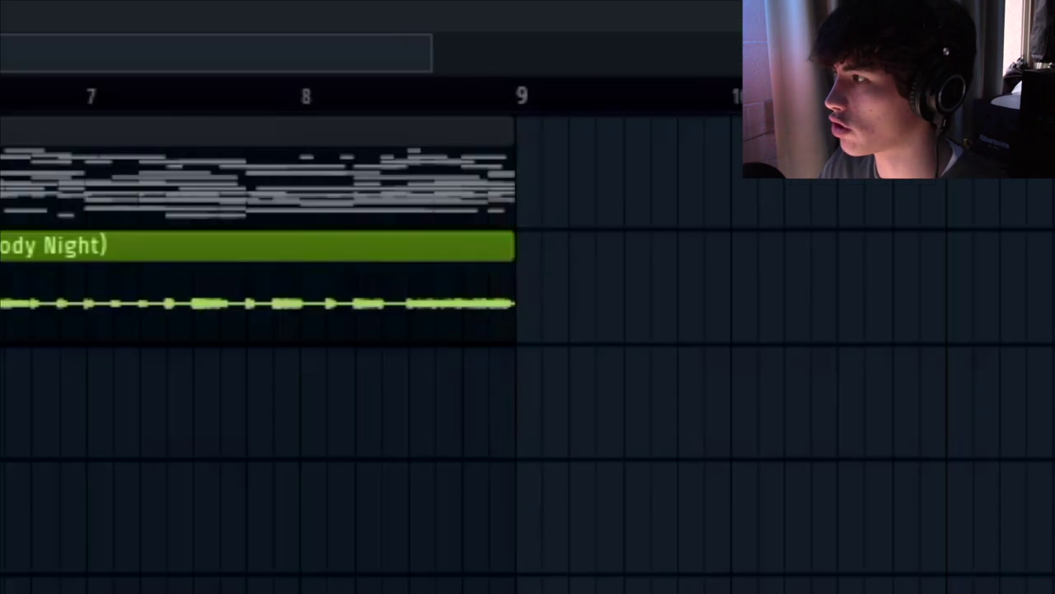